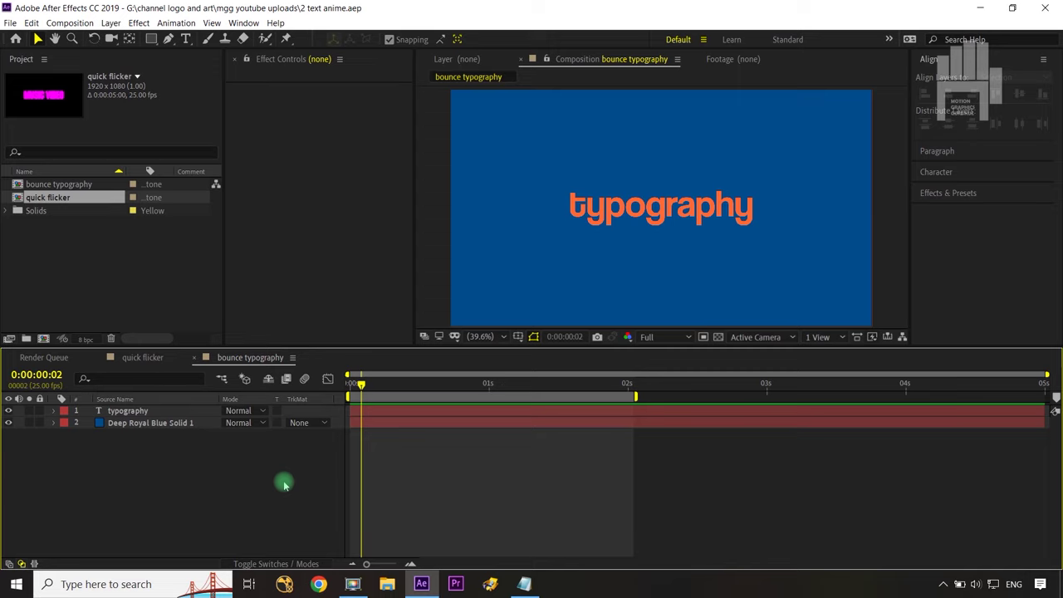
- Select the typography text layer and expand it to show its Text and Transform properties
left_click(143, 412)
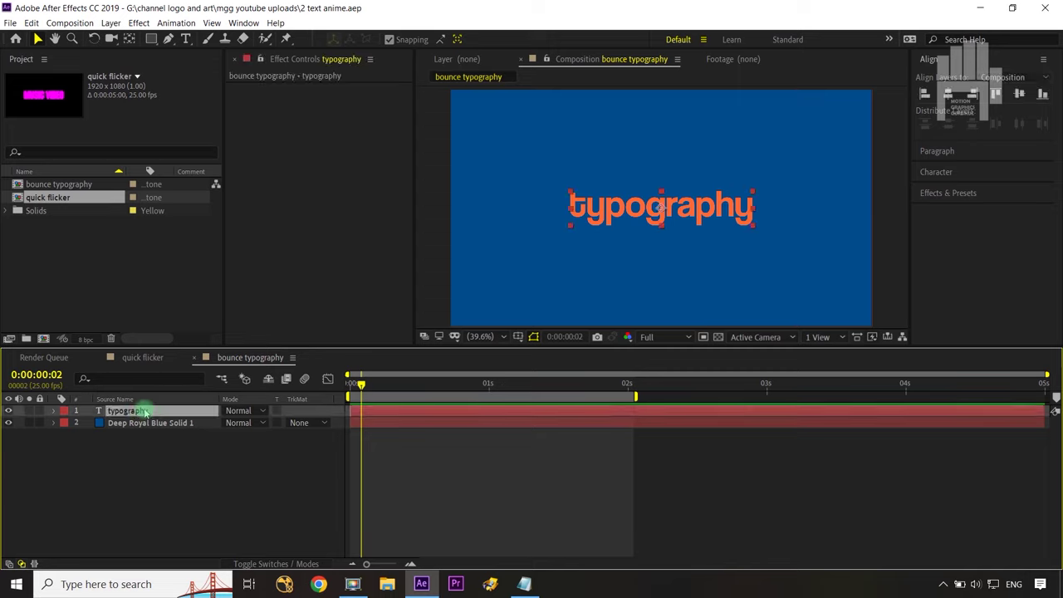
left_click(54, 412)
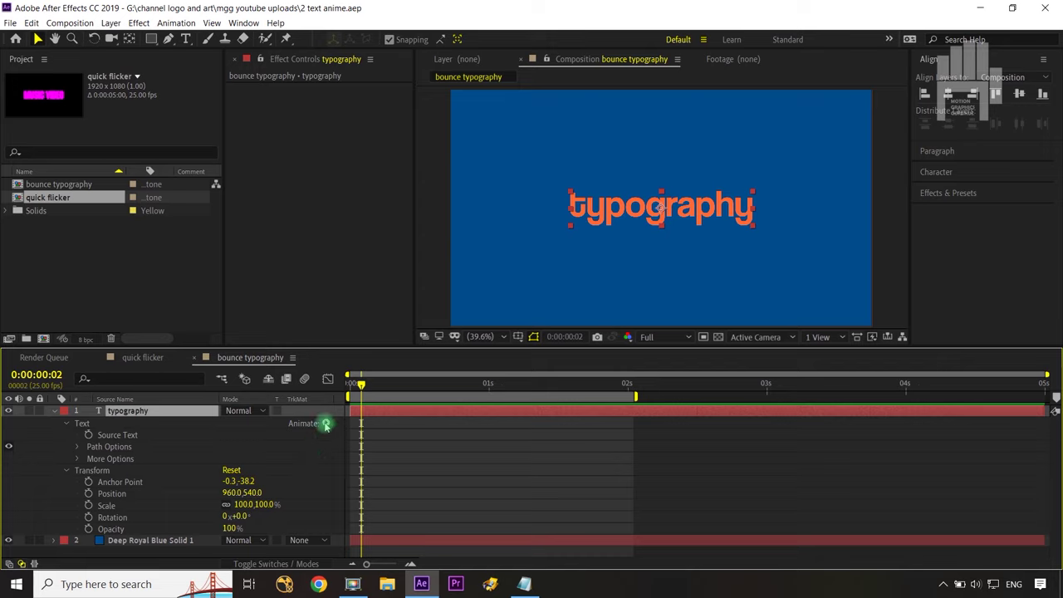
- Add a Position animator to the typography text with an offset of 0,173
left_click(326, 423)
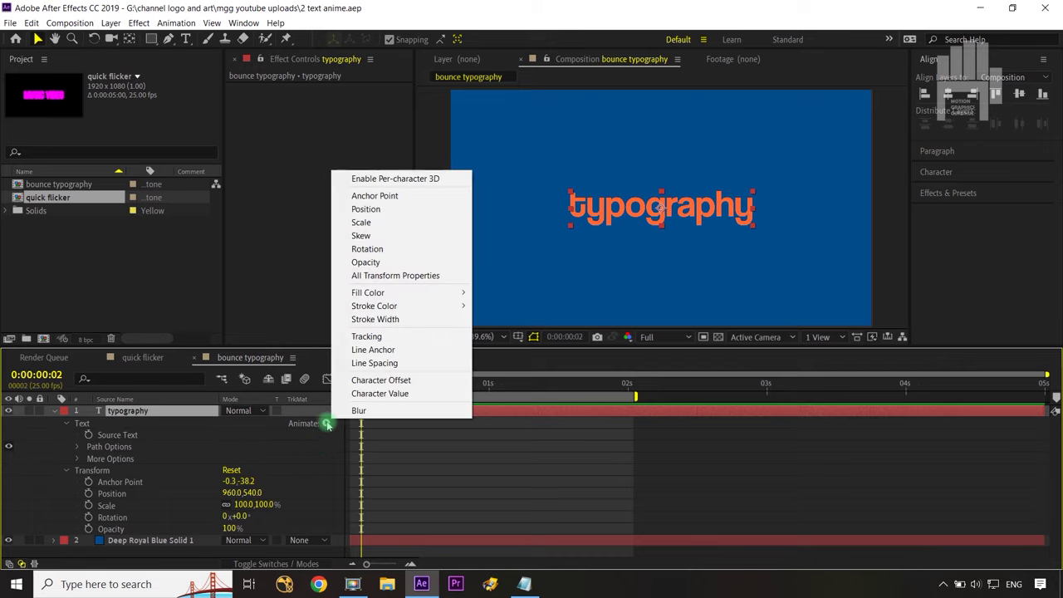
left_click(399, 209)
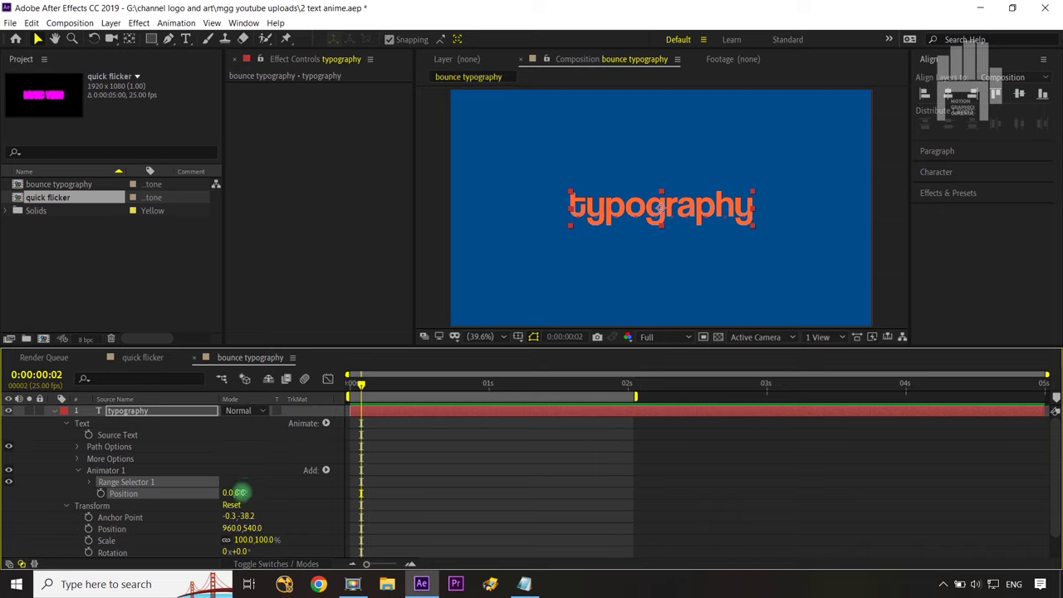
left_click_drag(235, 492, 357, 486)
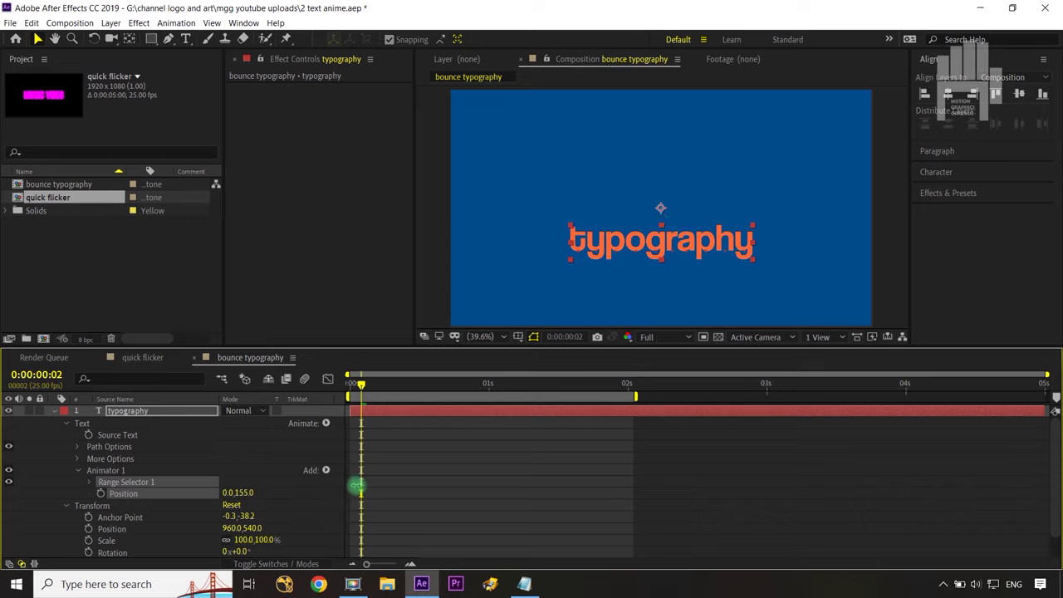
left_click_drag(357, 486, 370, 486)
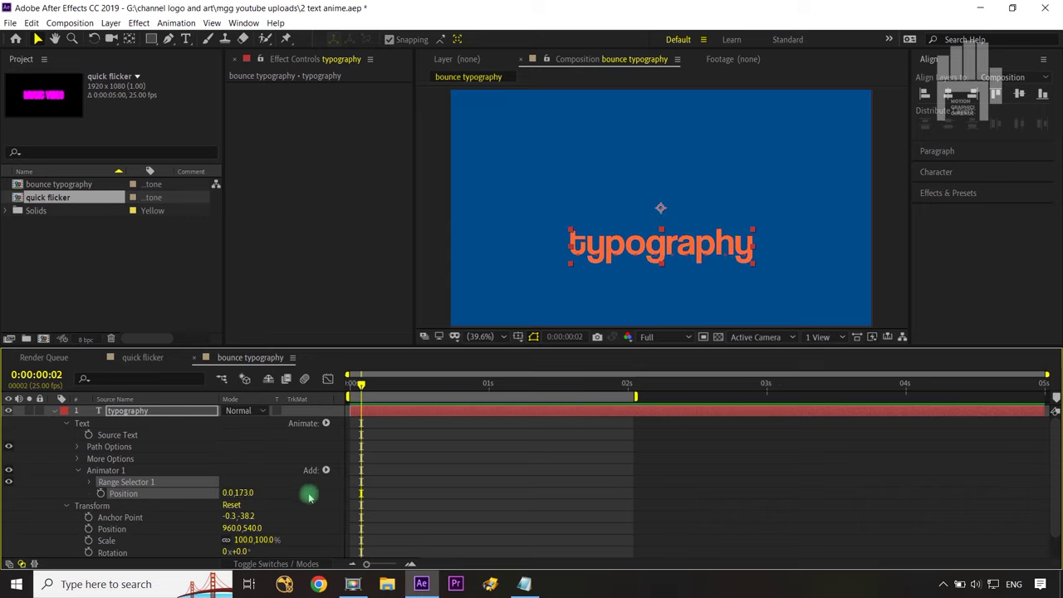
- Add an Expression Selector to Animator 1 so the letters stagger
left_click(327, 470)
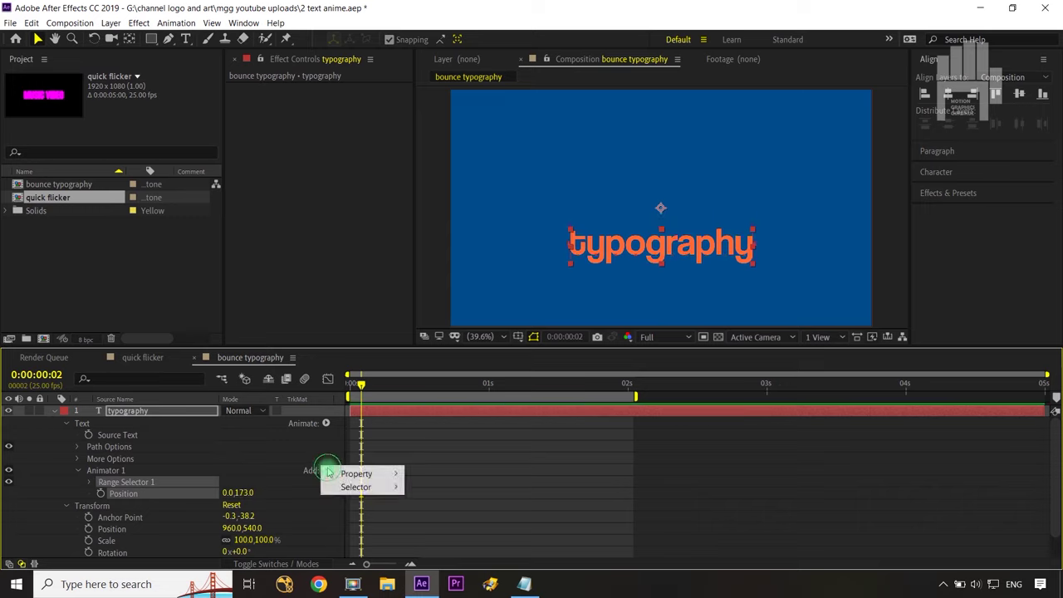
mouse_move(372, 488)
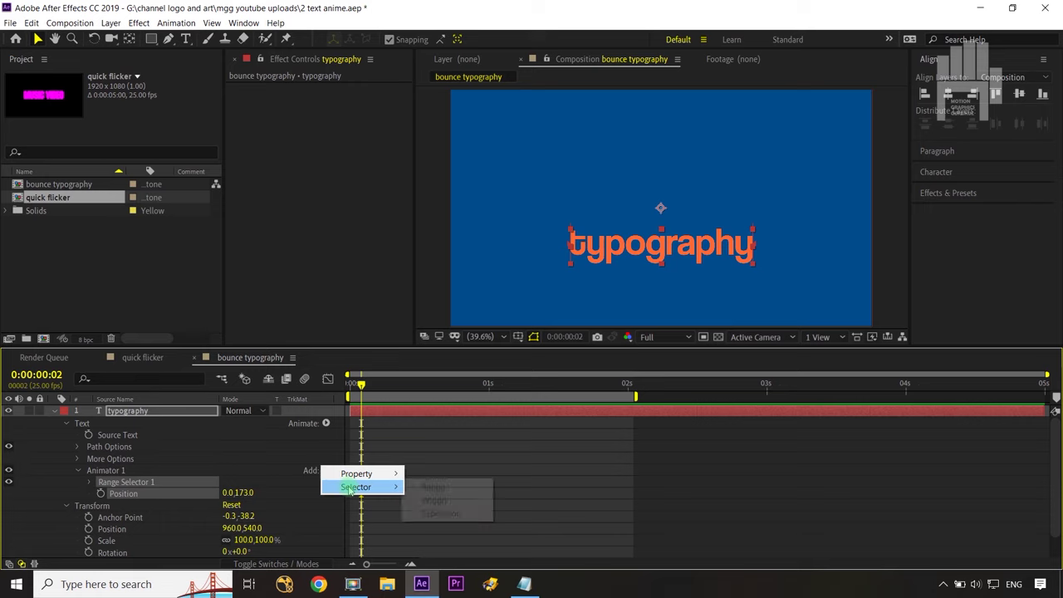
left_click(441, 514)
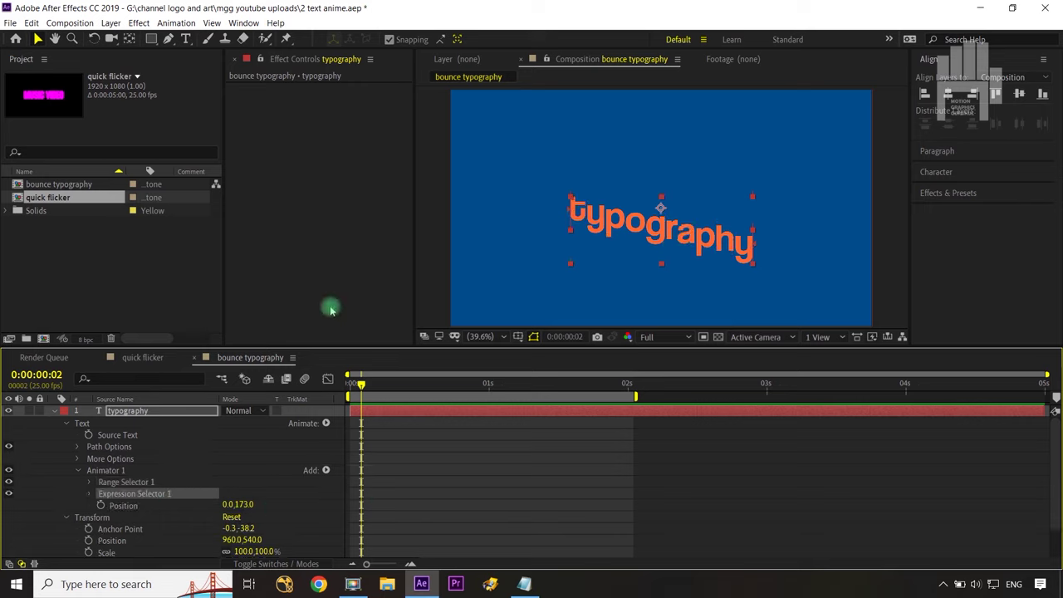
- Expand Expression Selector 1, undo a trial Start change, and enable an expression on Amount
left_click(91, 495)
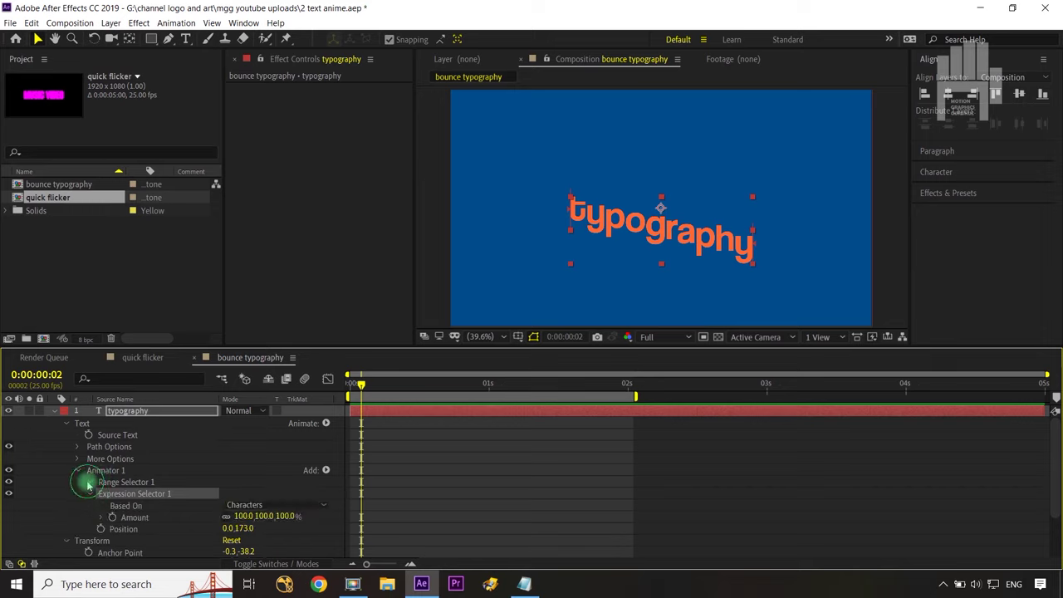
left_click(90, 482)
left_click_drag(230, 494, 291, 489)
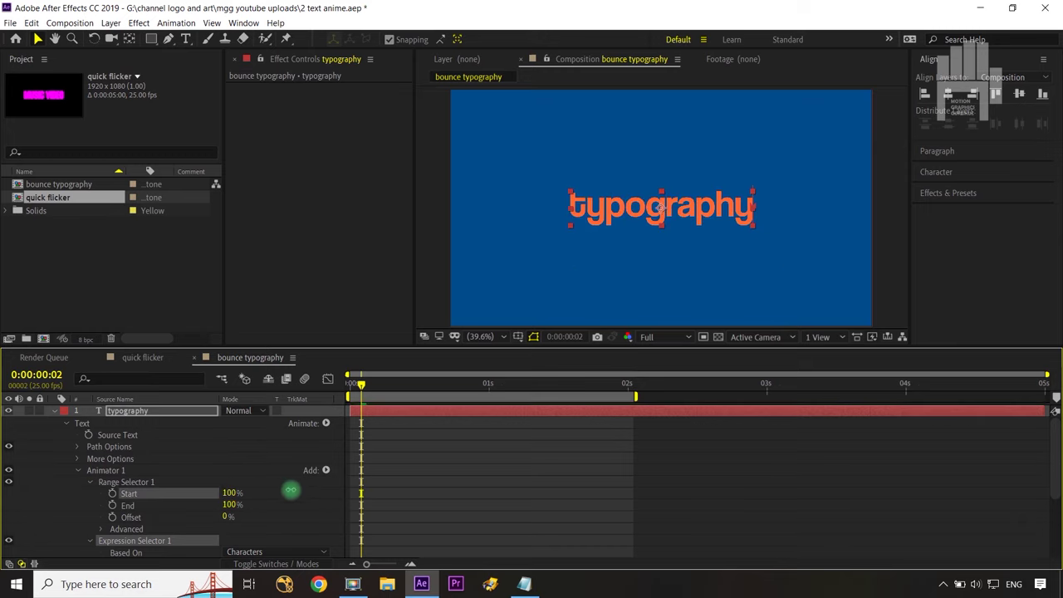
key("ctrl+z")
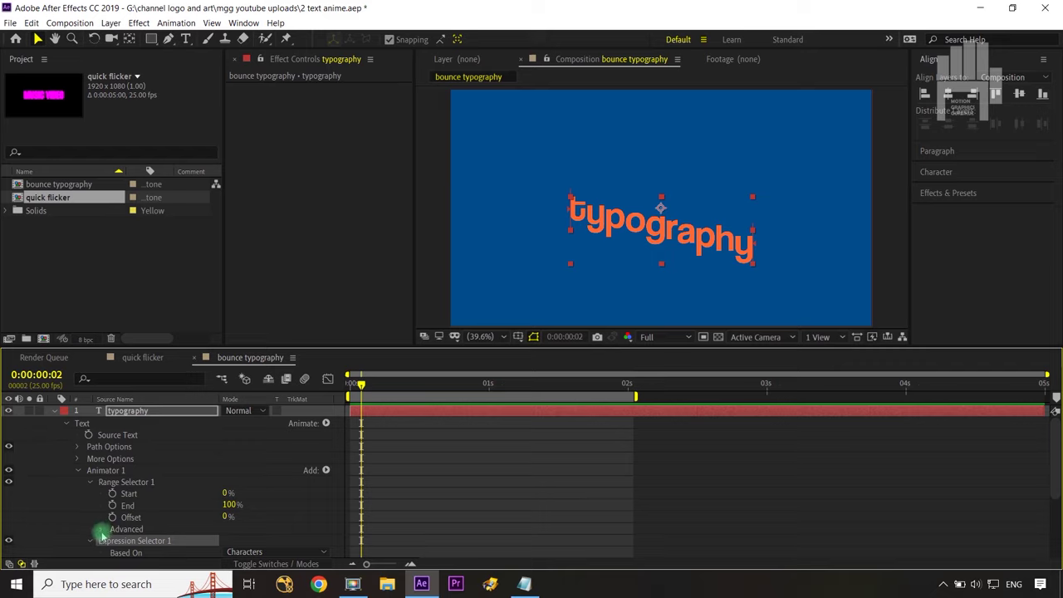
scroll(93, 539, "down", 3)
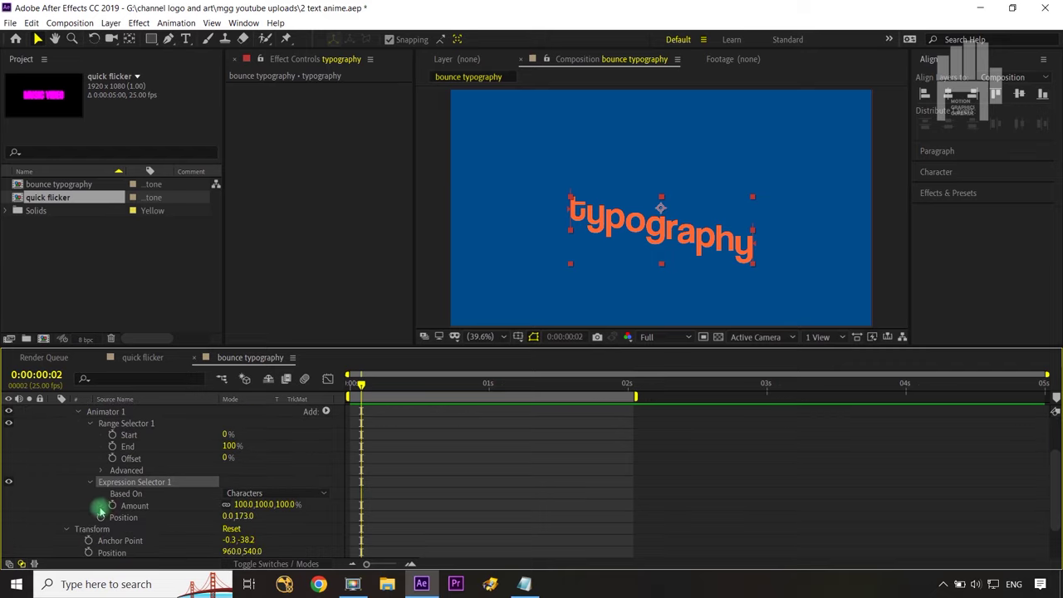
left_click(102, 507, "alt")
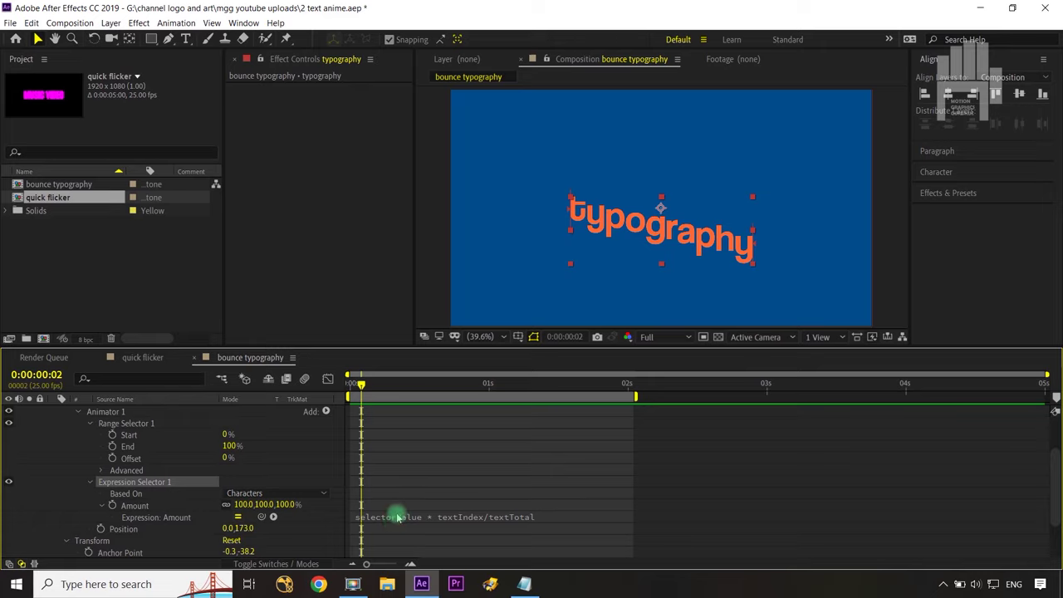
- Replace the default Amount expression with the bounce code copied from Notepad, starting at frame one
double_click(395, 518)
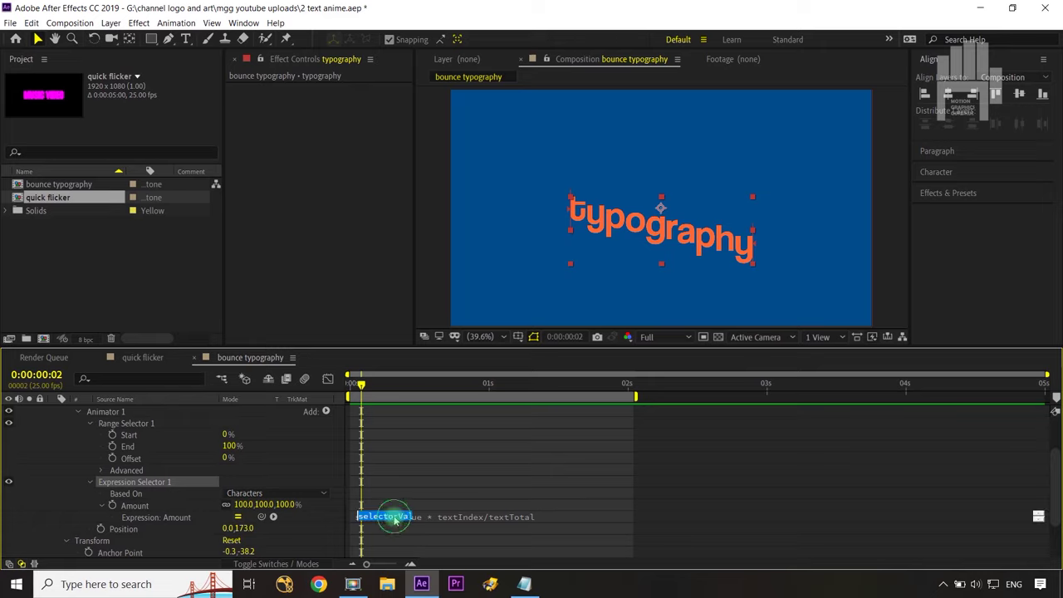
key("ctrl+a")
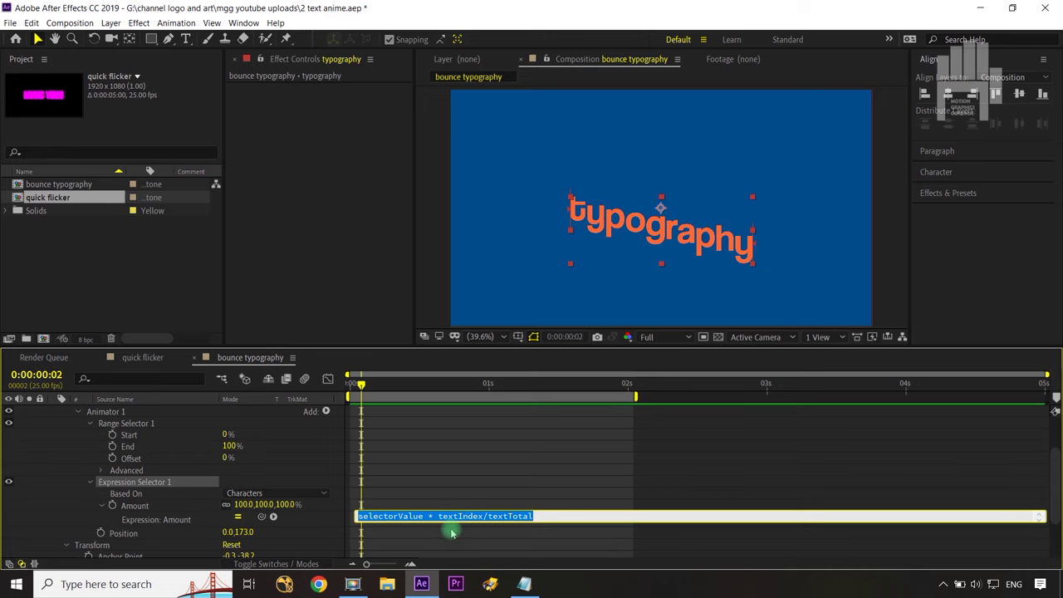
left_click(525, 584)
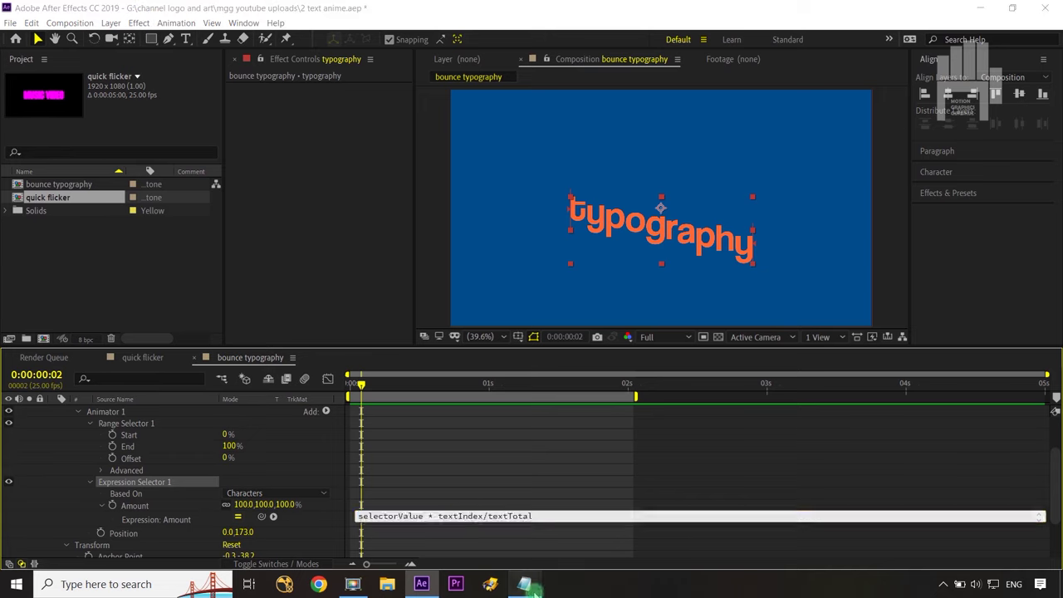
key("ctrl+c")
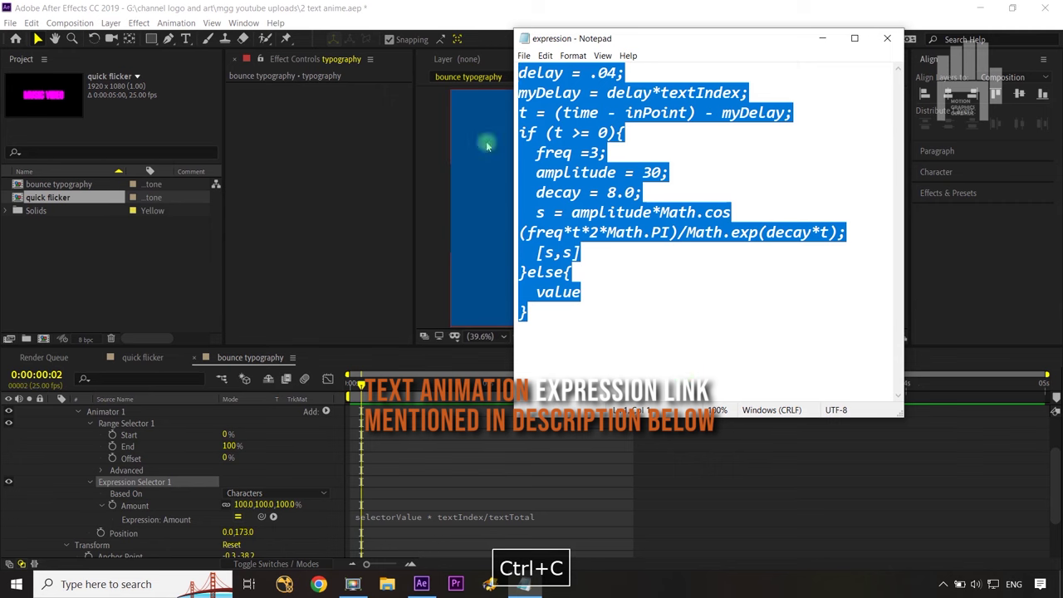
left_click(822, 39)
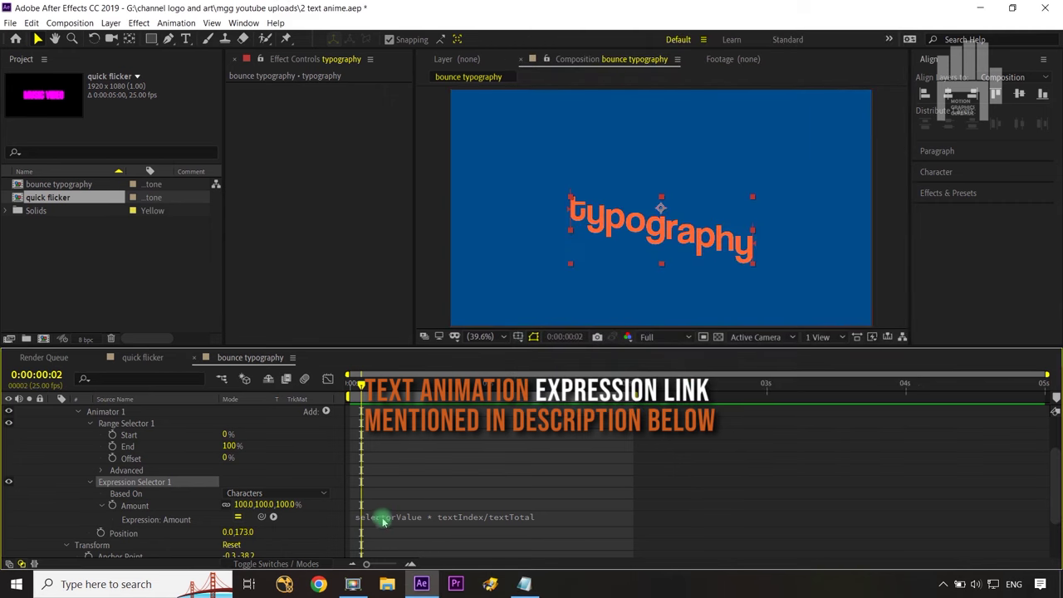
left_click(453, 516)
key("ctrl+v")
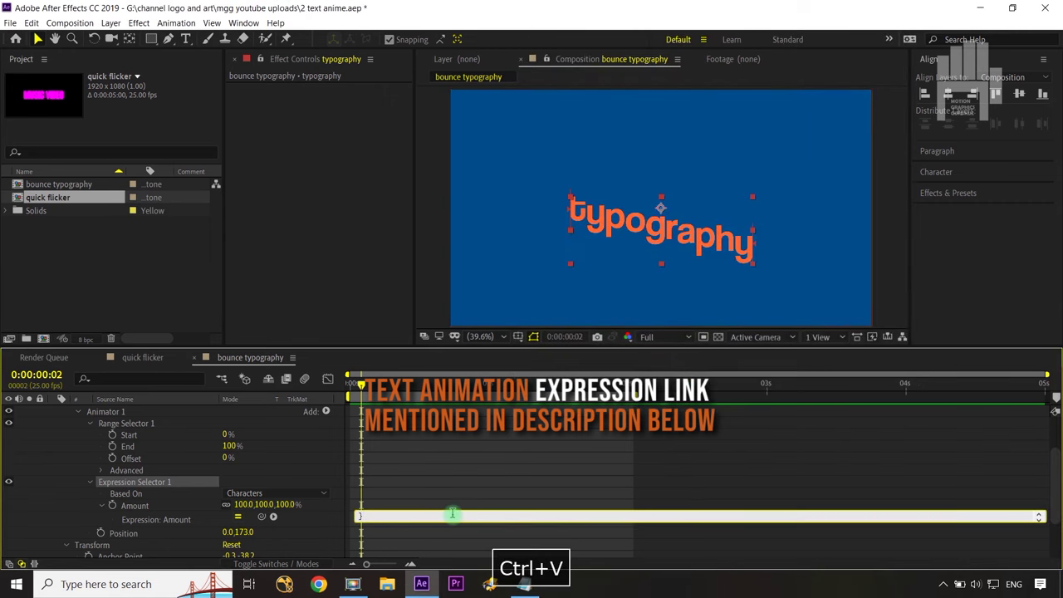
left_click(326, 463)
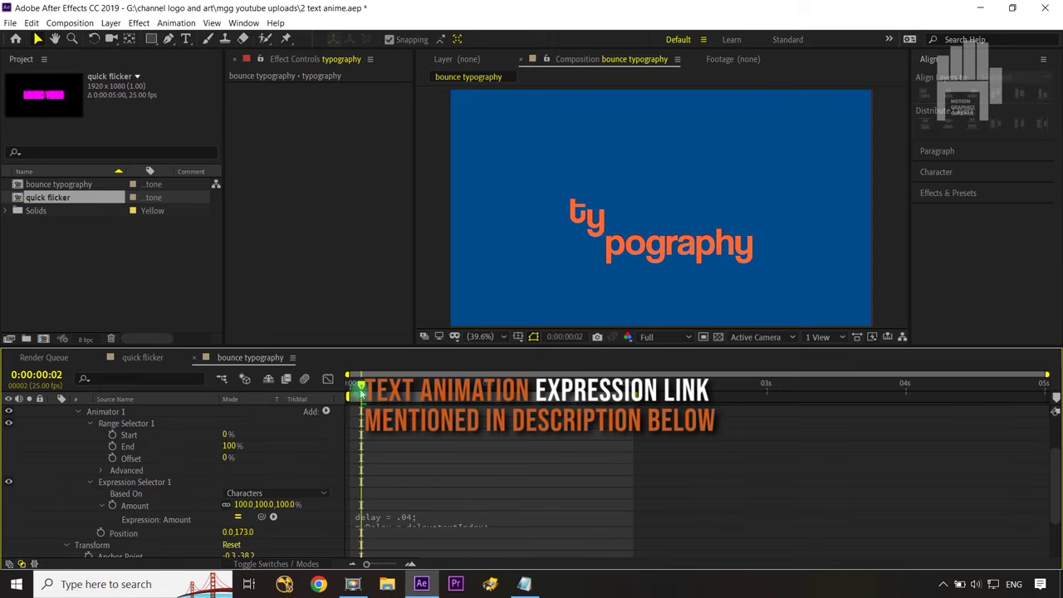
key("Home")
- Preview the bouncing typography letters
left_click(319, 475)
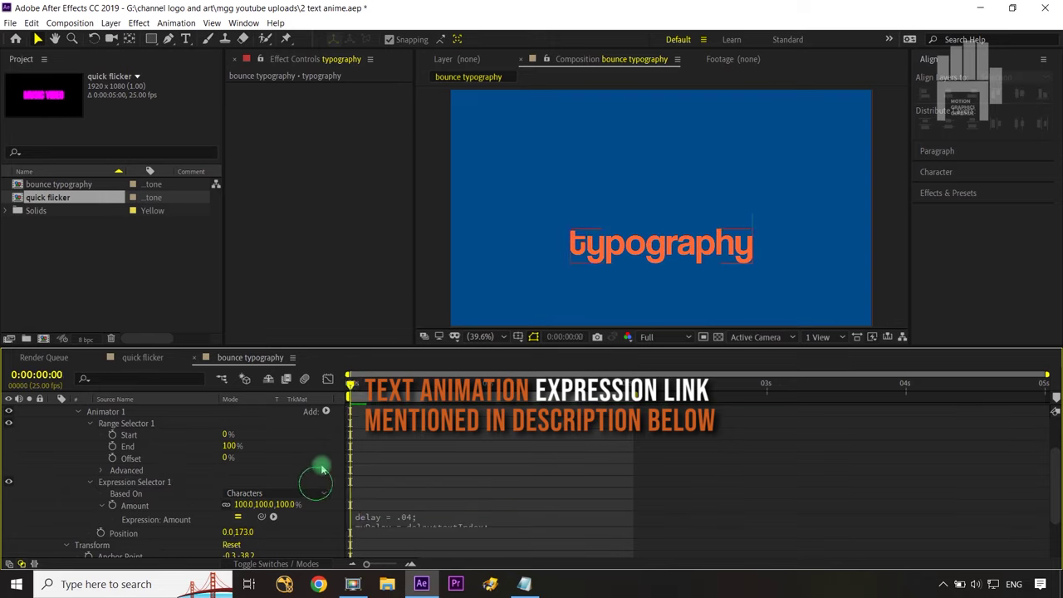
key("space")
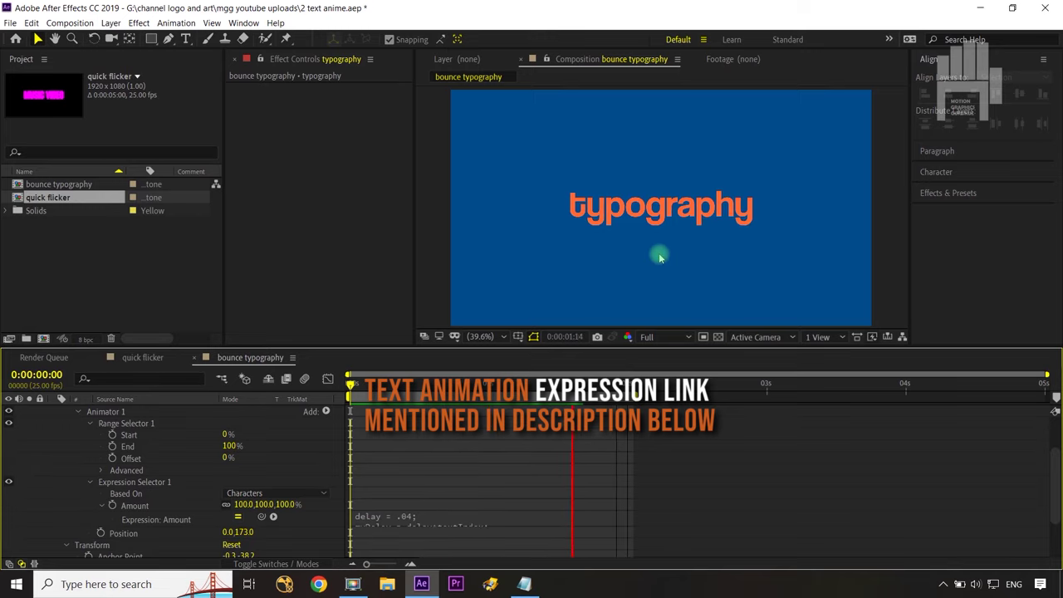
left_click(645, 510)
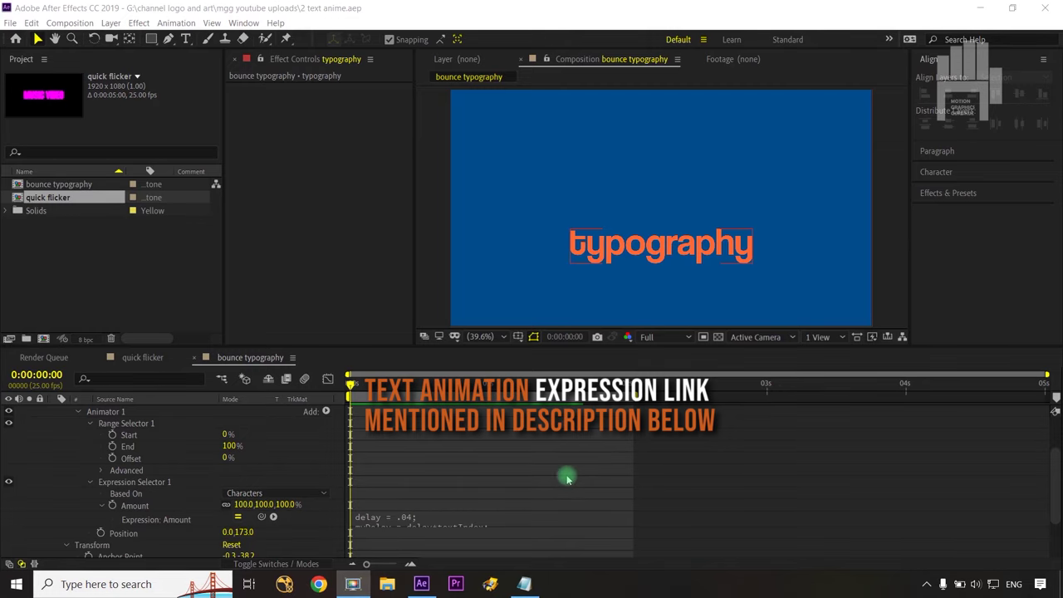
- Enlarge the timeline so the whole bounce expression is visible for editing
left_click(441, 517)
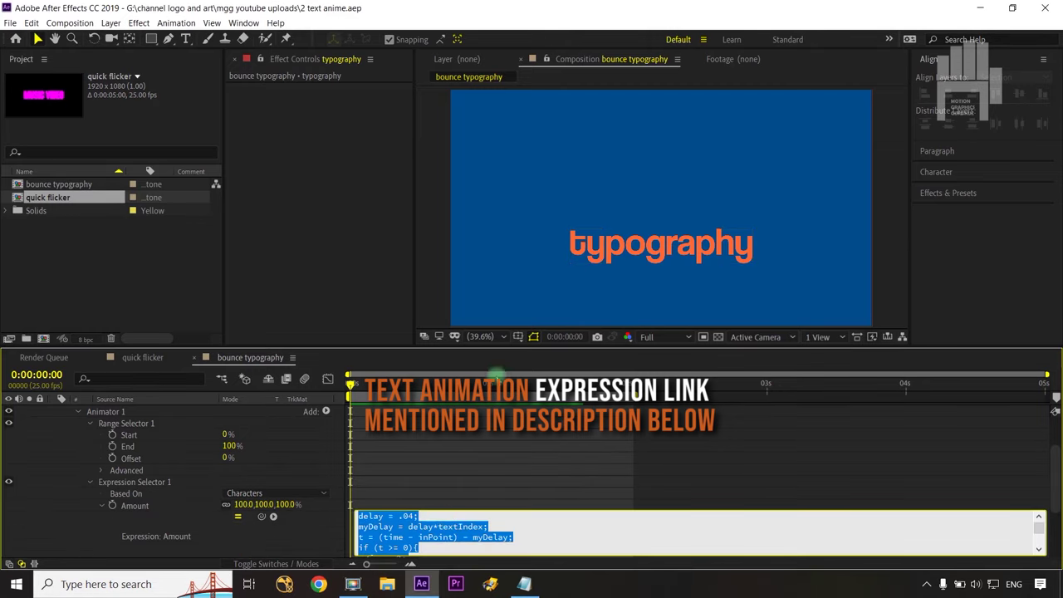
left_click_drag(518, 347, 518, 306)
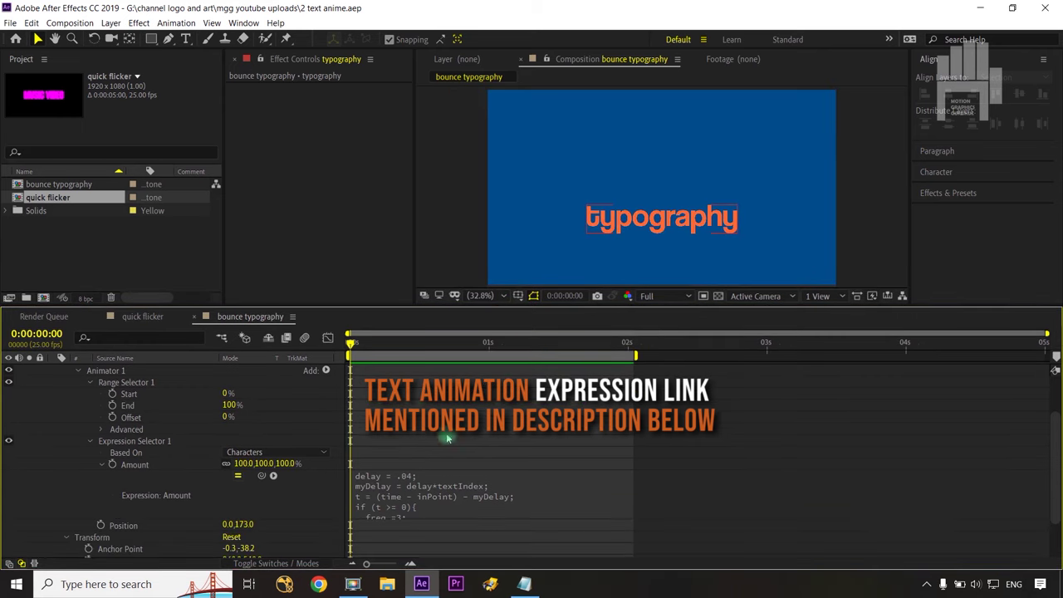
left_click(522, 478)
scroll(527, 494, "down", 2)
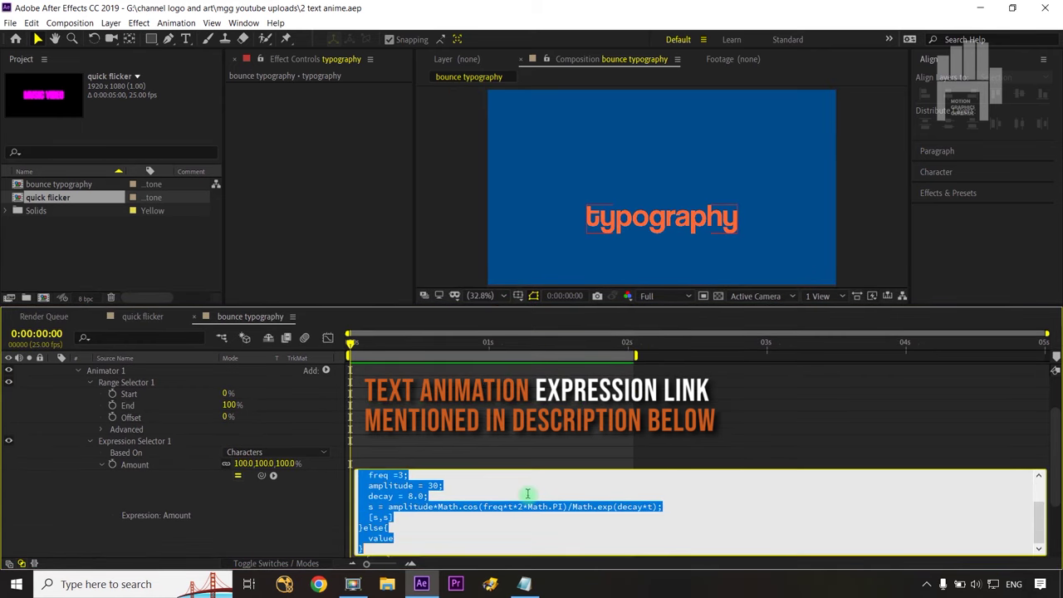
scroll(528, 494, "up", 2)
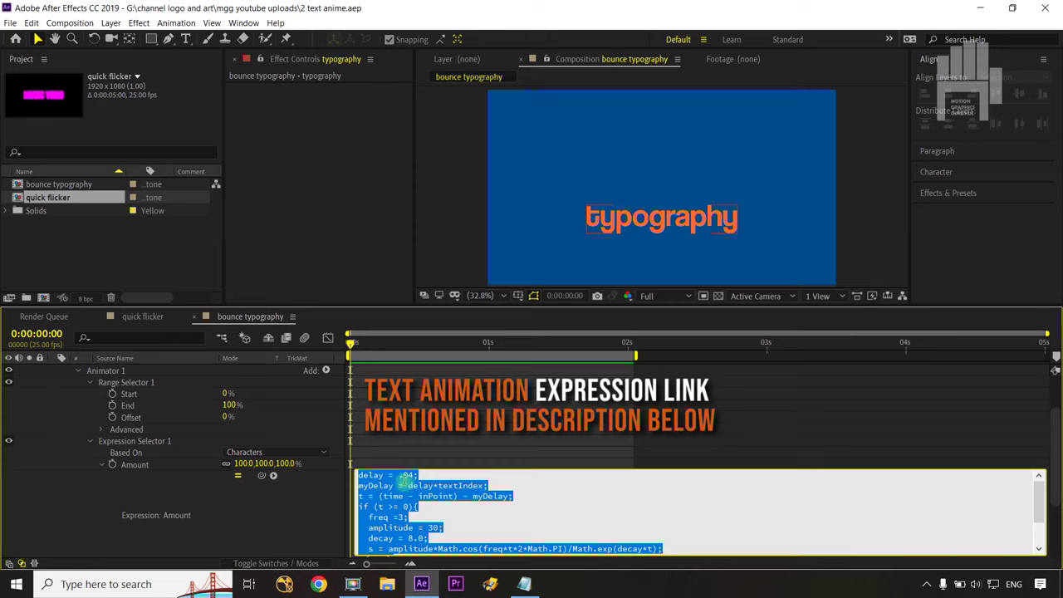
- Change the bounce expression's delay from .04 to .10 and preview the wider stagger
left_click(410, 482)
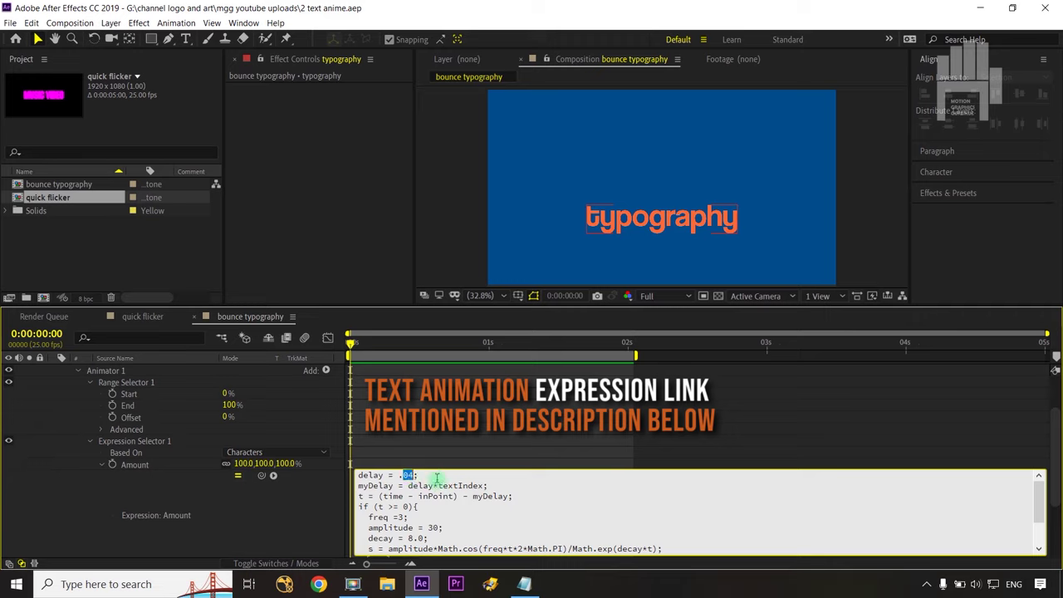
type("1")
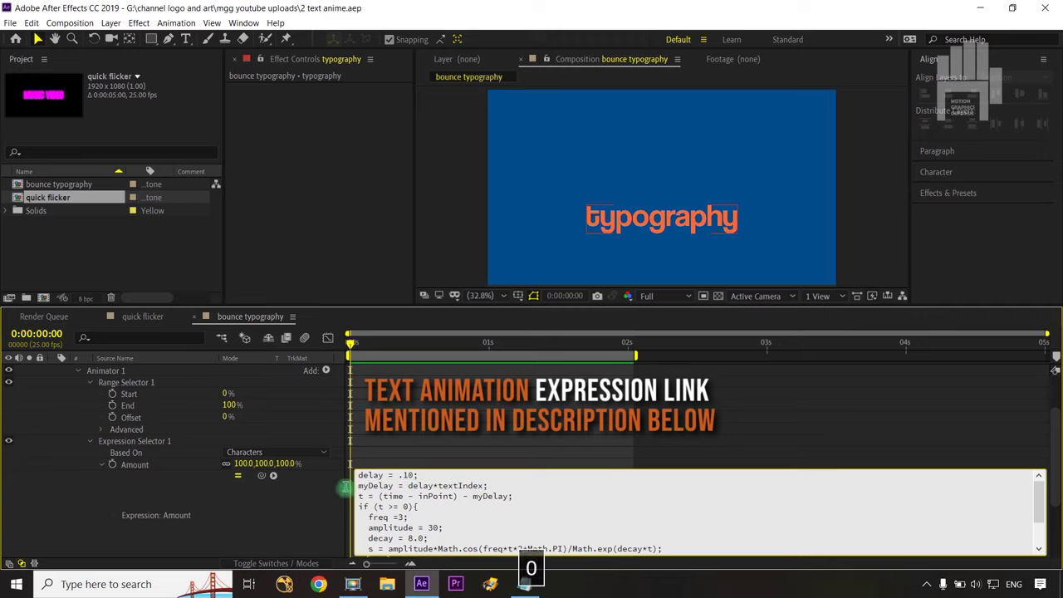
left_click(328, 513)
key("space")
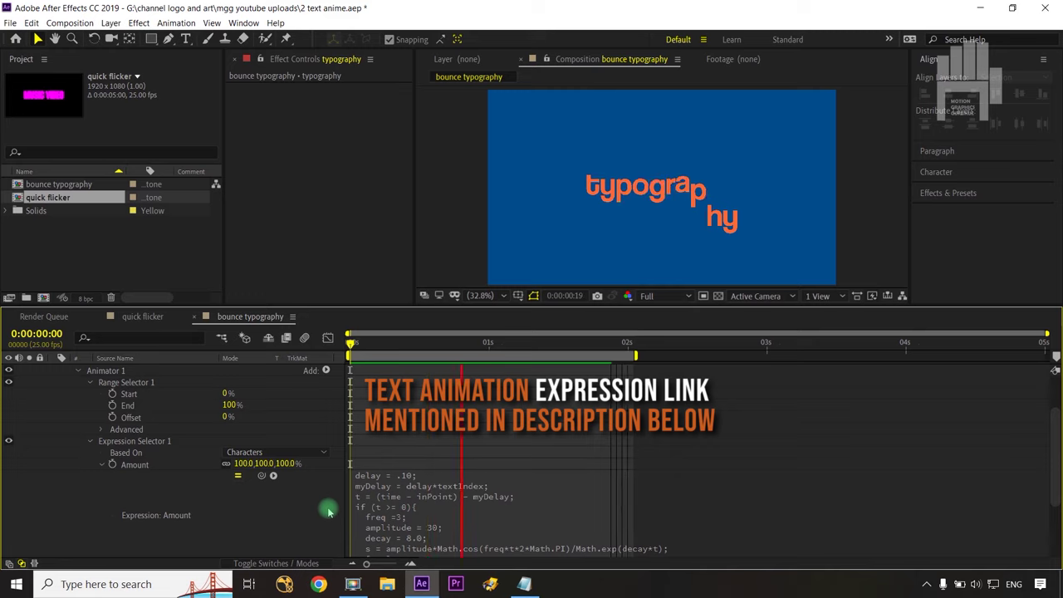
key("space")
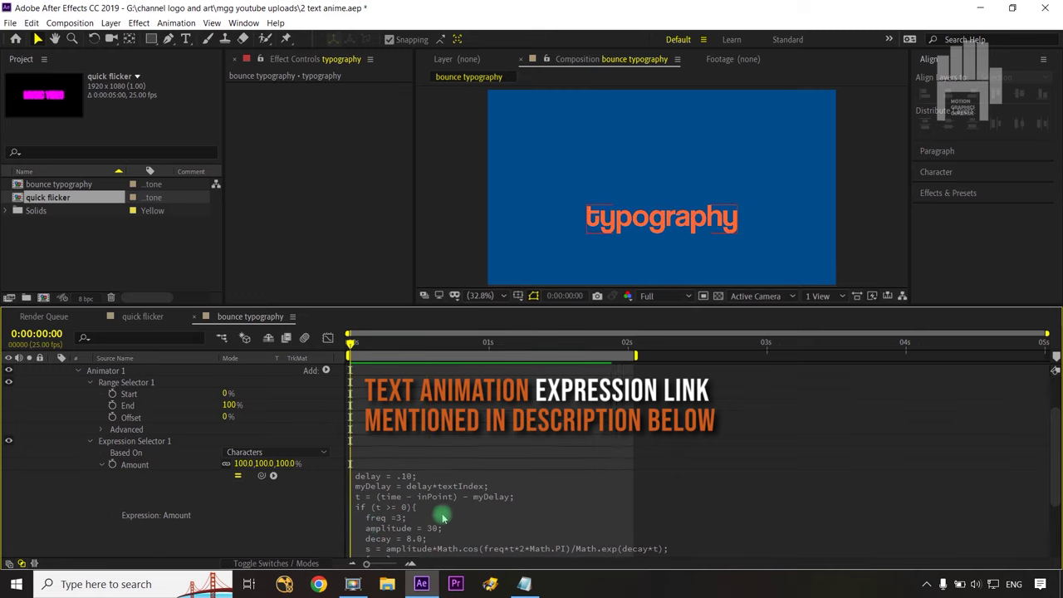
- Change the bounce frequency from 3 to 7 and preview the faster bounce
left_click(398, 523)
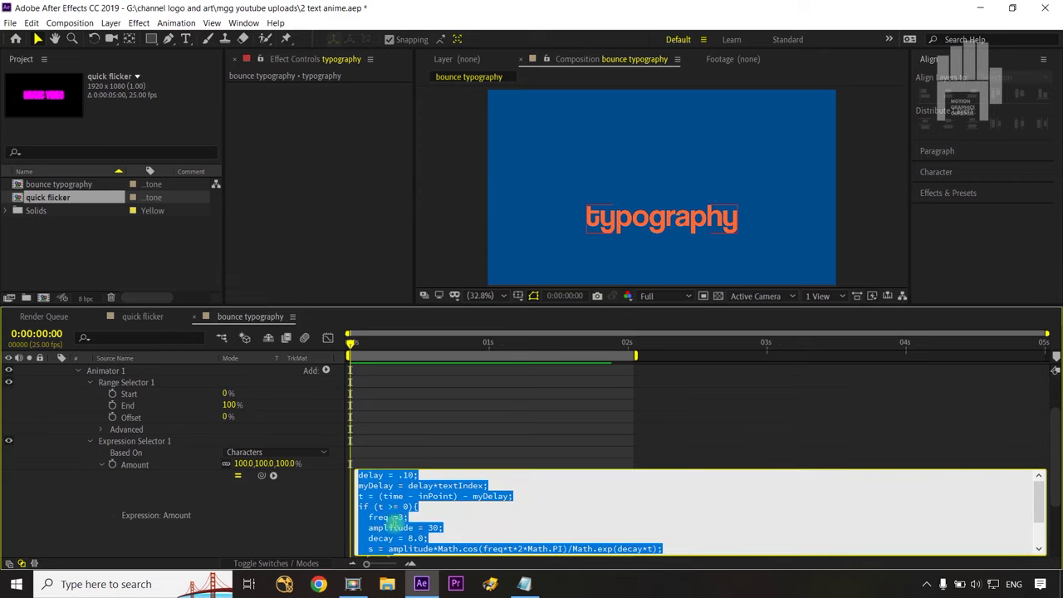
left_click(397, 518)
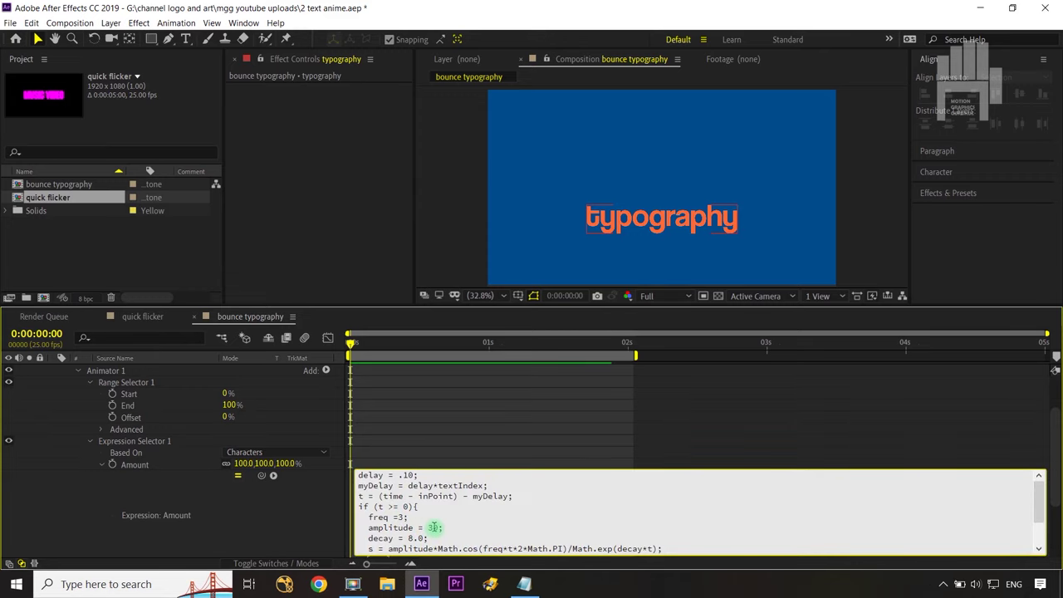
key("Right")
key("BackSpace")
type("7")
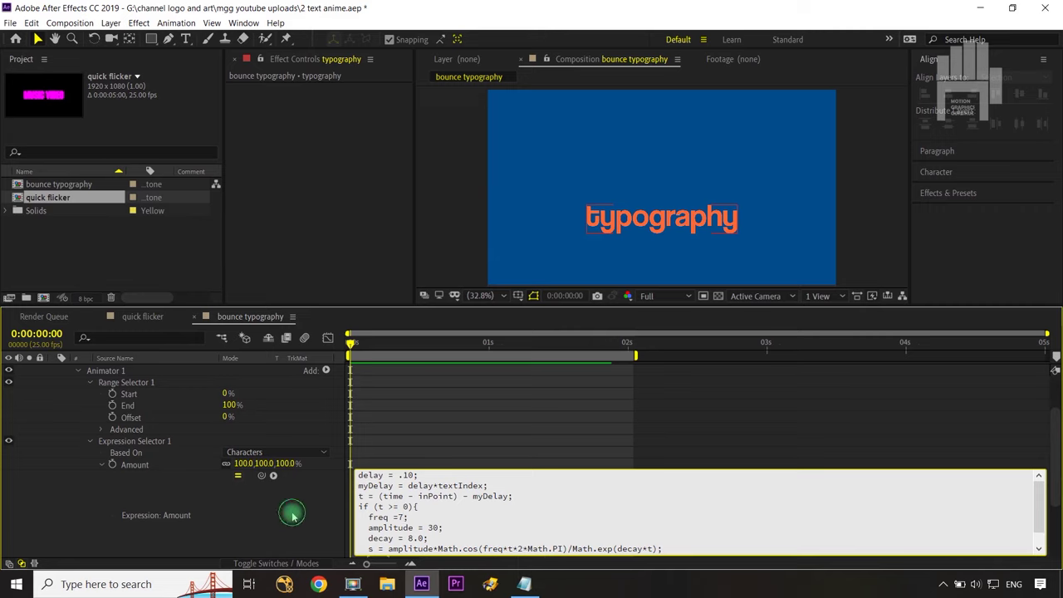
left_click(291, 513)
key("space")
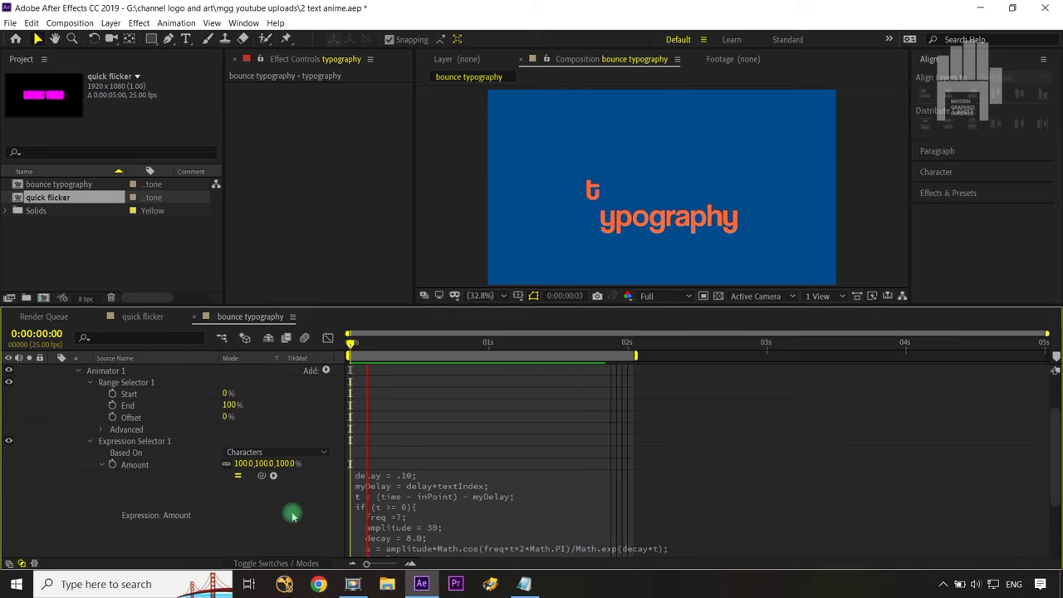
key("space")
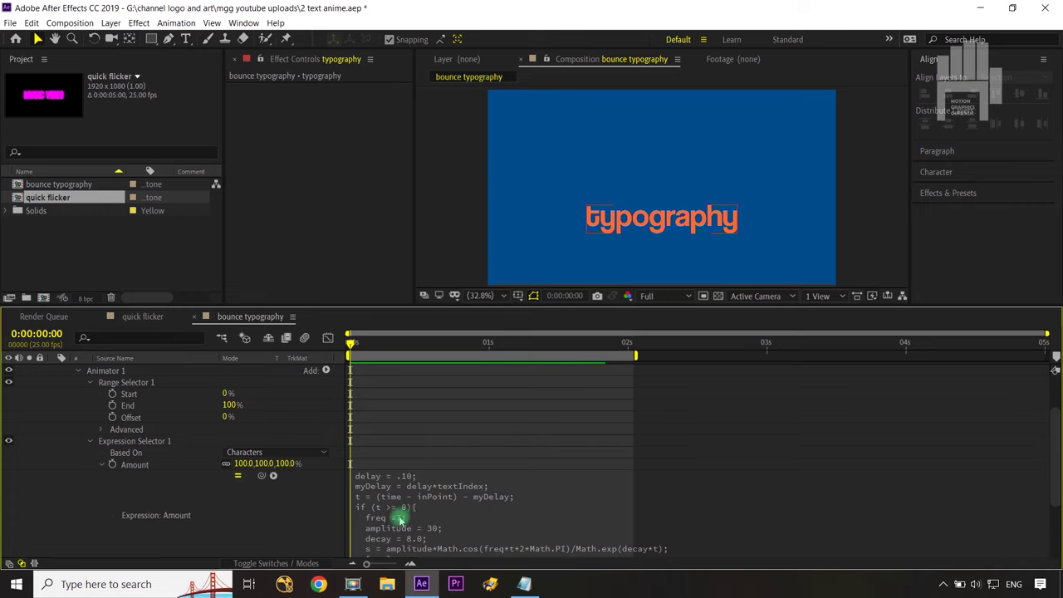
- Restore frequency to 3, raise amplitude from 30 to 60, and preview the bigger bounce
left_click(399, 519)
key("Right")
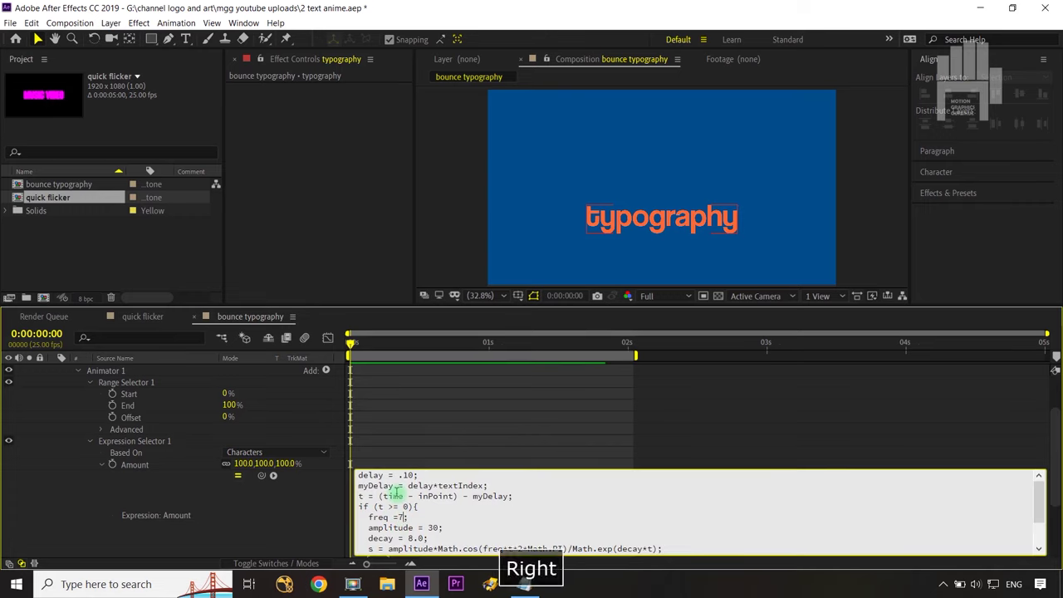
key("BackSpace")
type("3")
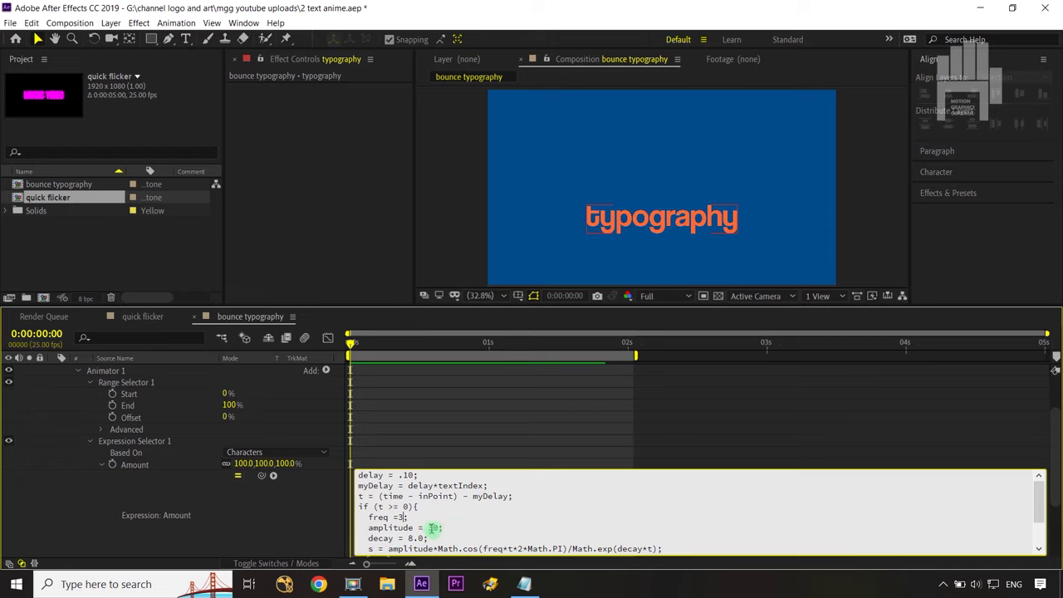
key("BackSpace")
type("6")
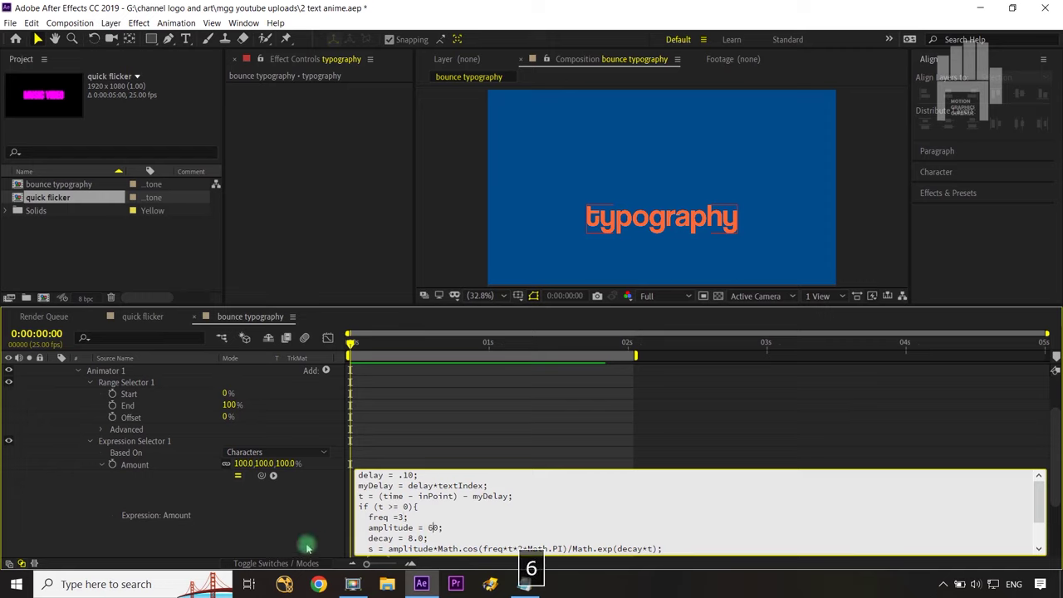
left_click(296, 544)
key("space")
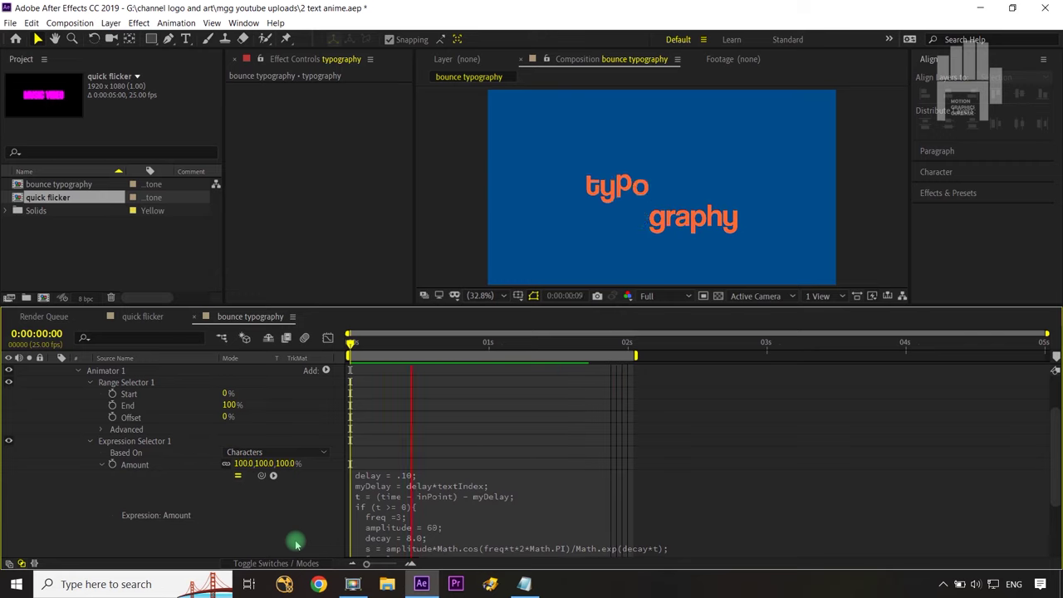
key("space")
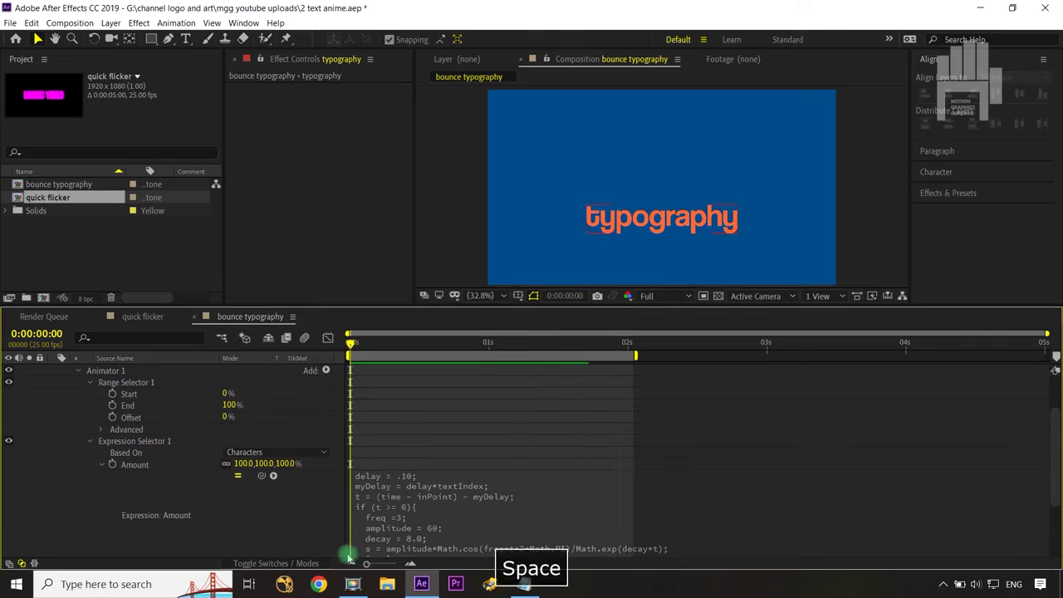
- Lower the bounce decay from 8.0 to 6.0 and preview the slower settle
left_click(409, 538)
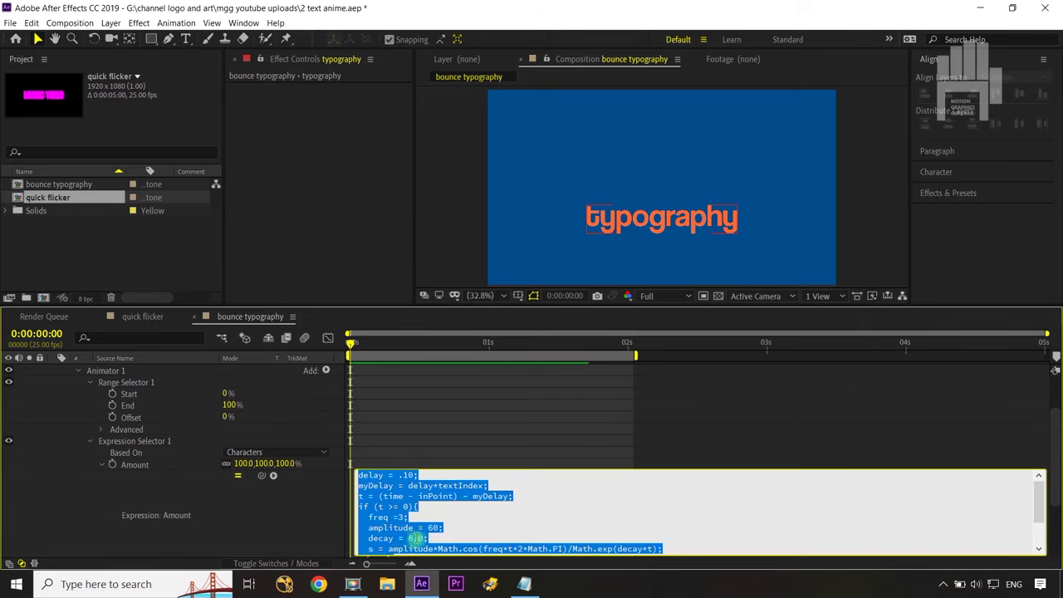
left_click(411, 539)
key("BackSpace")
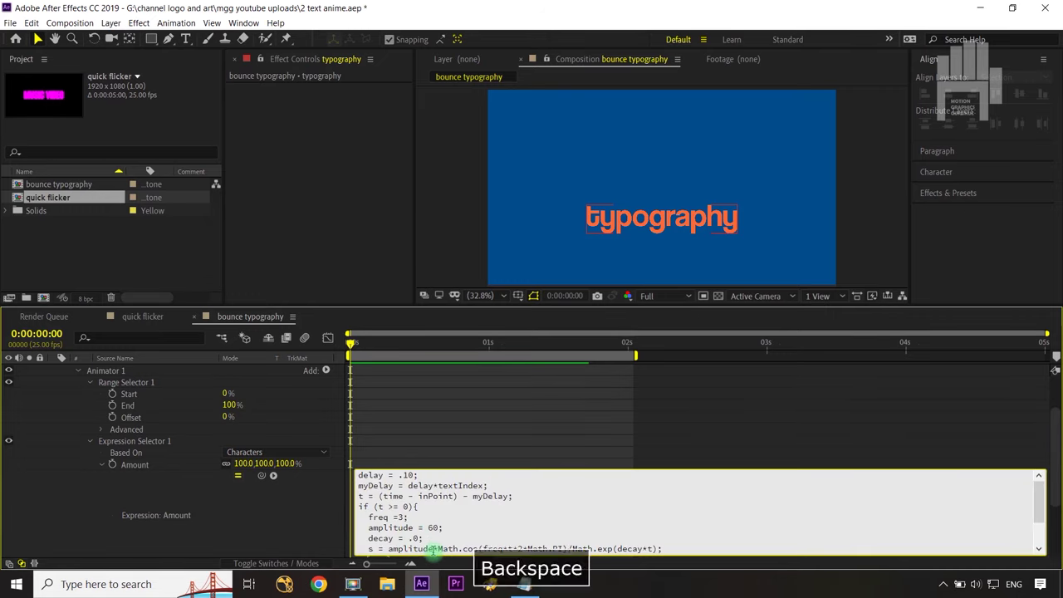
type("6")
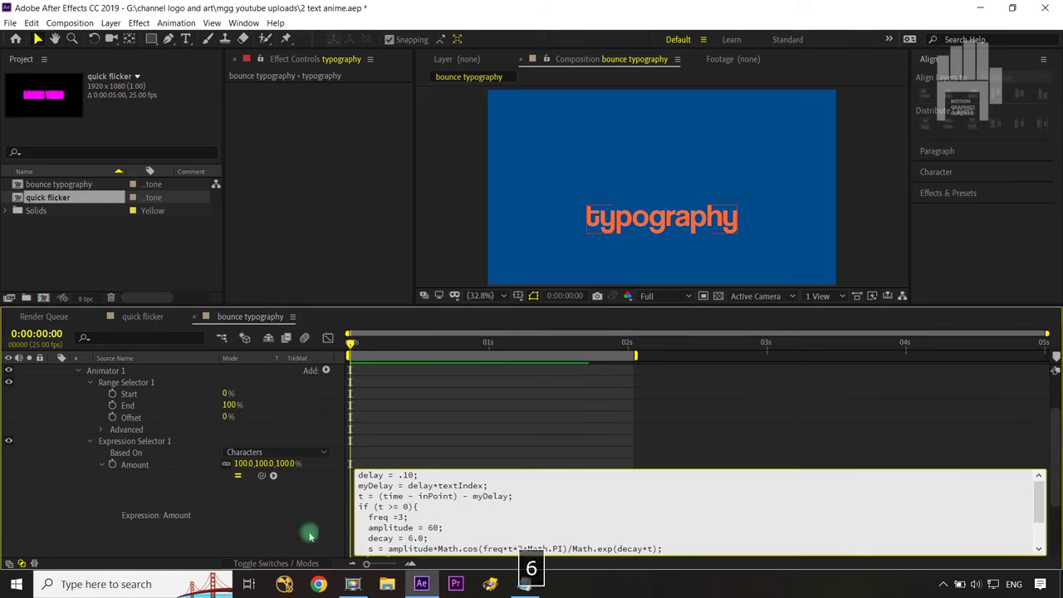
left_click(309, 536)
key("space")
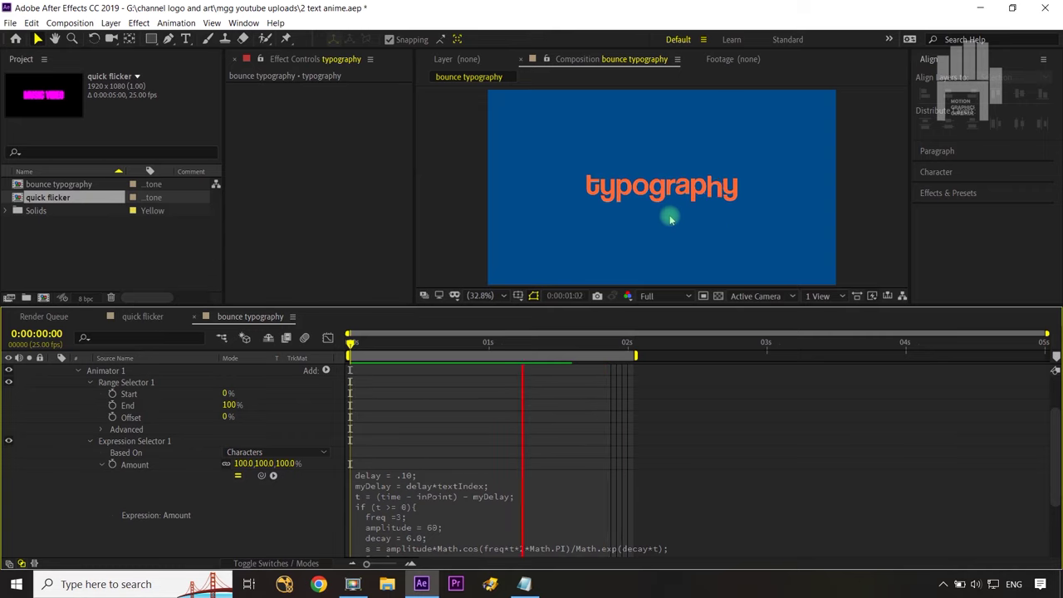
key("space")
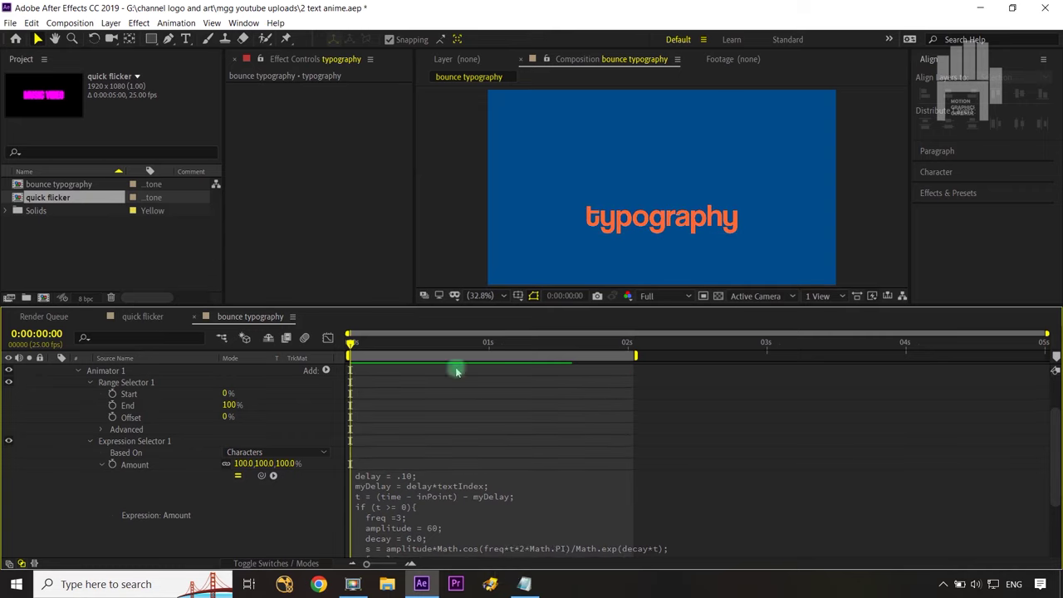
scroll(295, 411, "up", 3)
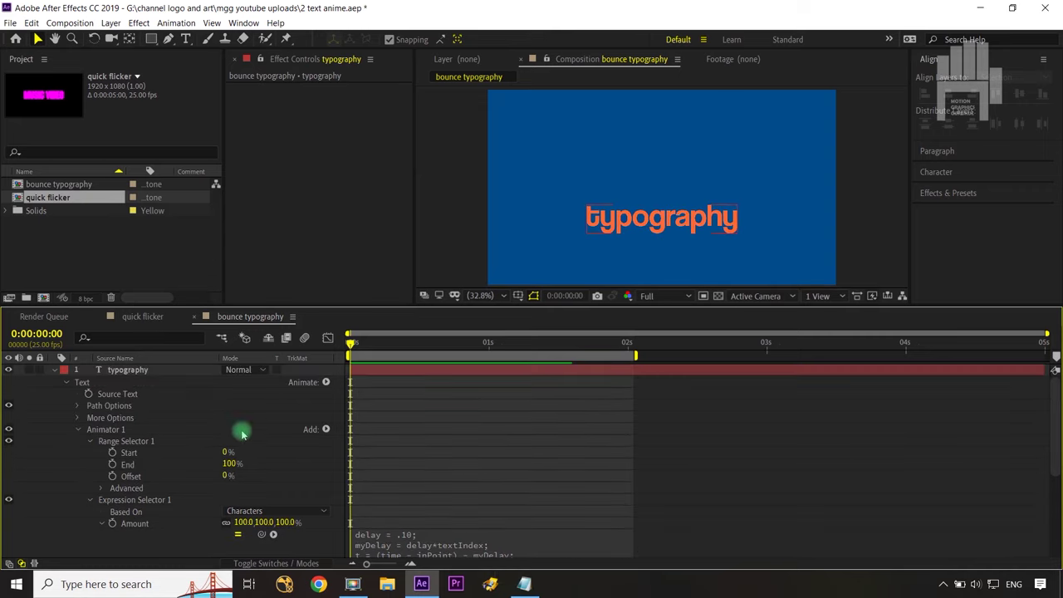
- Add a Rotation property of 126° to Animator 1 and preview the rotating bounce
left_click(323, 430)
mouse_move(357, 433)
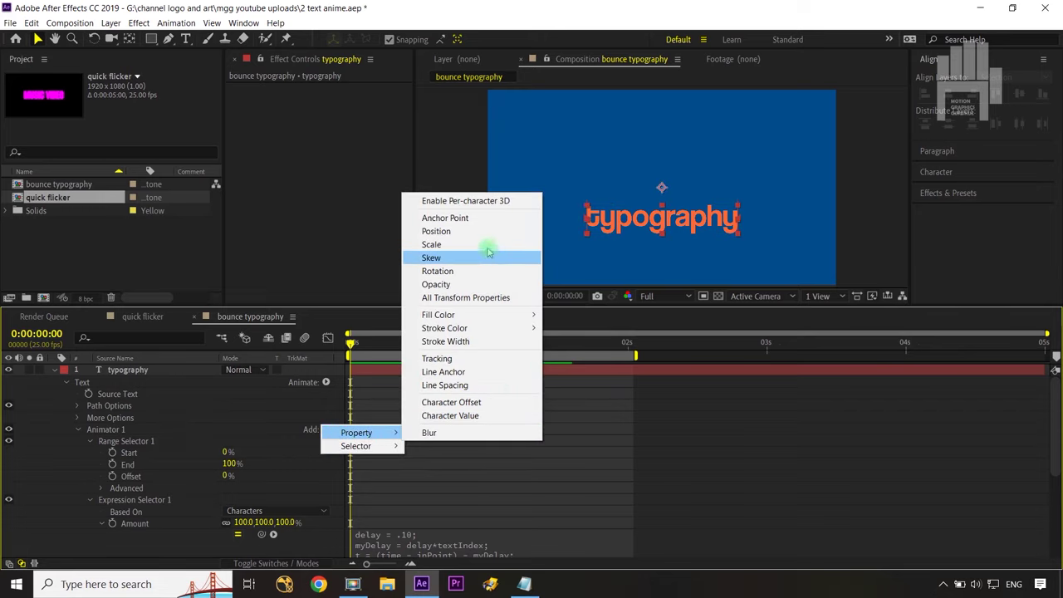
left_click(464, 272)
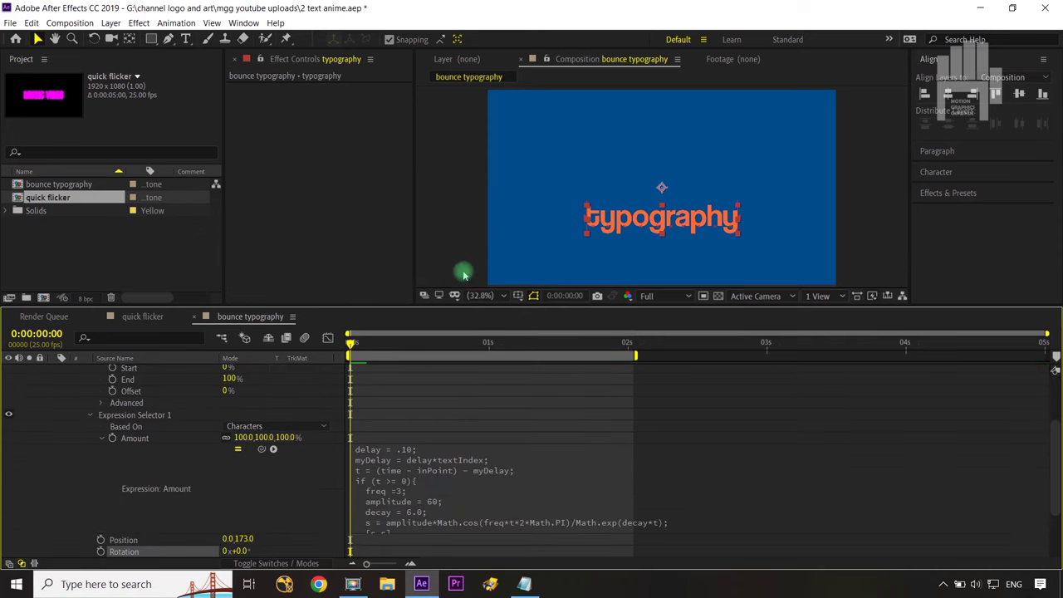
scroll(161, 505, "down", 3)
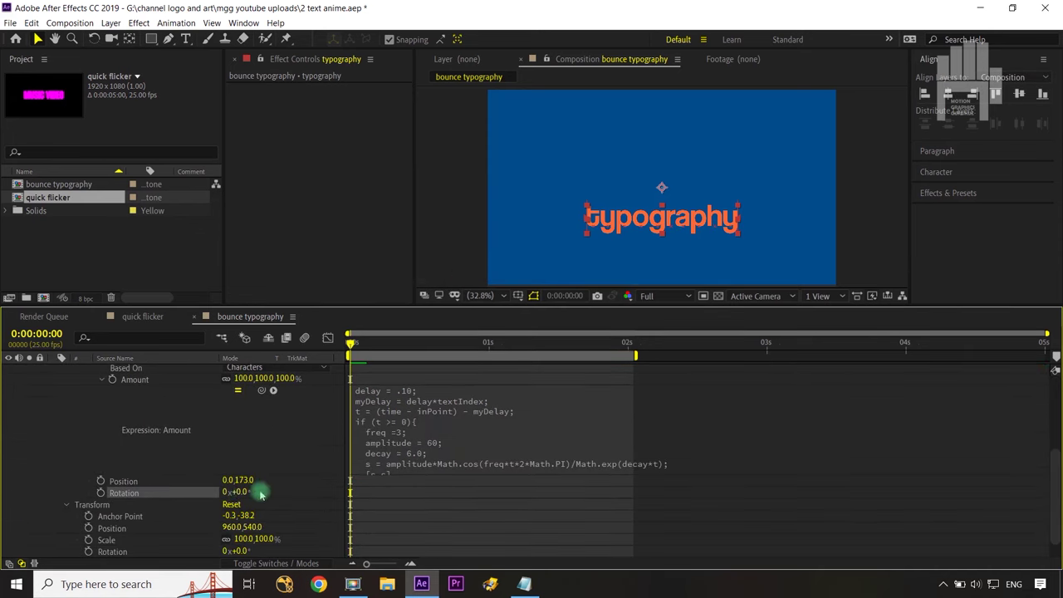
left_click_drag(258, 497, 323, 491)
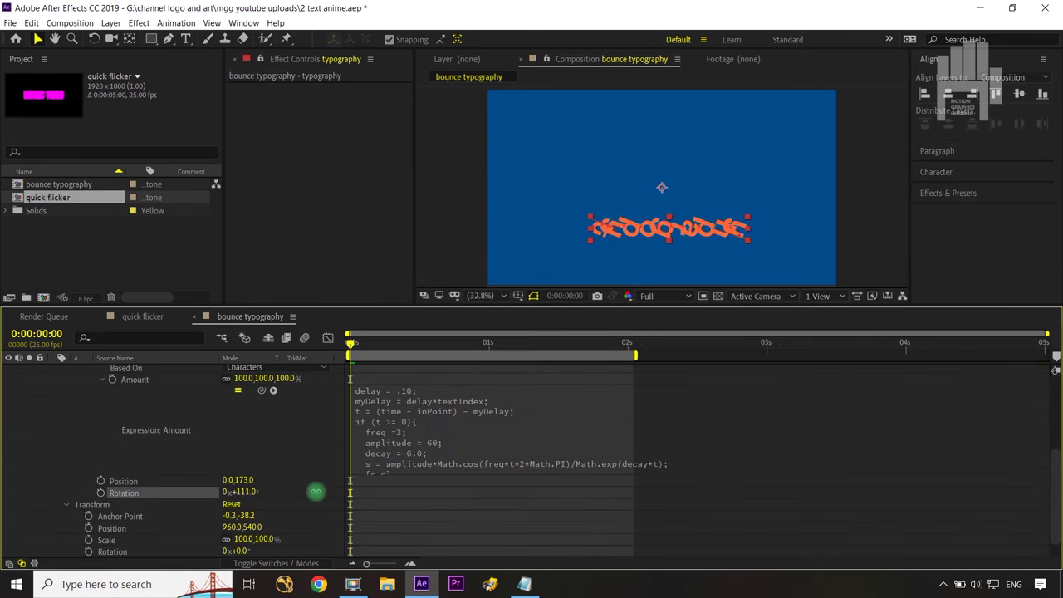
left_click(290, 447)
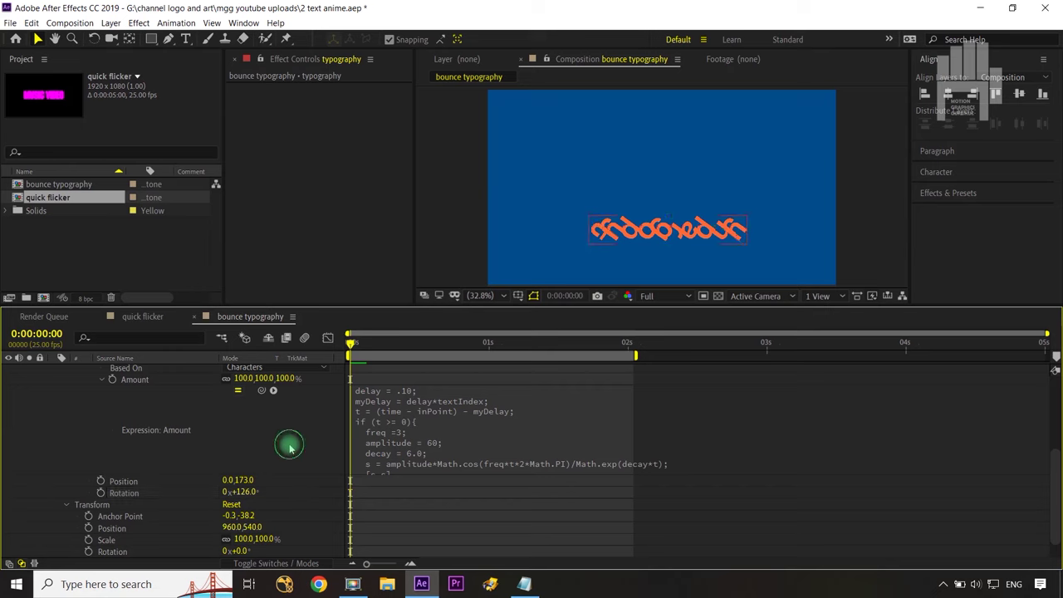
key("space")
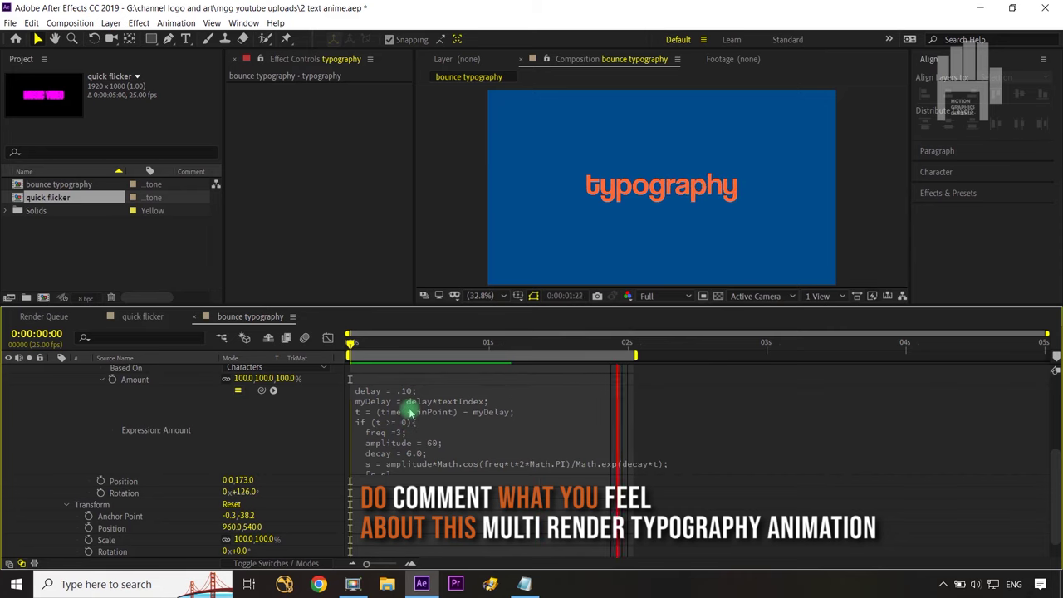
- Stop the spinning-bounce preview of the typography text and return to the start
scroll(233, 465, "up", 3)
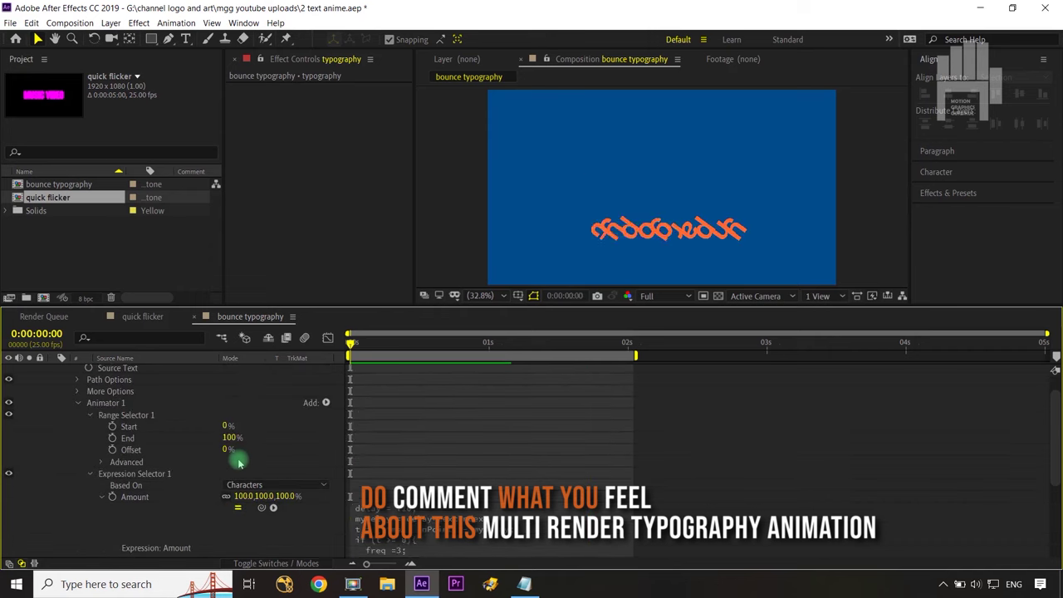
scroll(238, 463, "up", 2)
key("space")
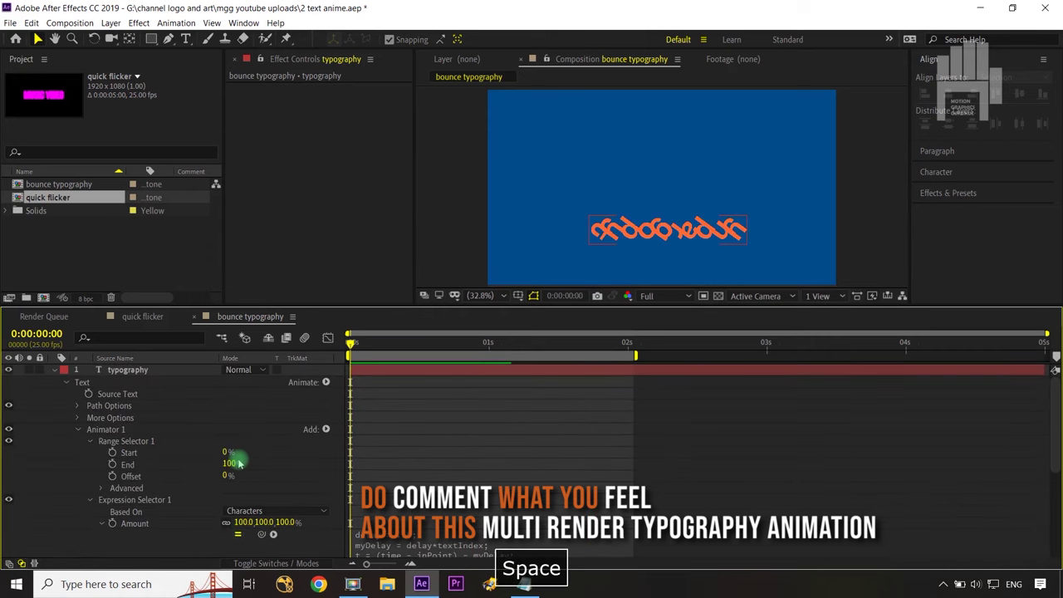
- Collapse the typography layer, switch to the quick flicker comp and hide the MUSIC VIDEO layer
left_click(53, 371)
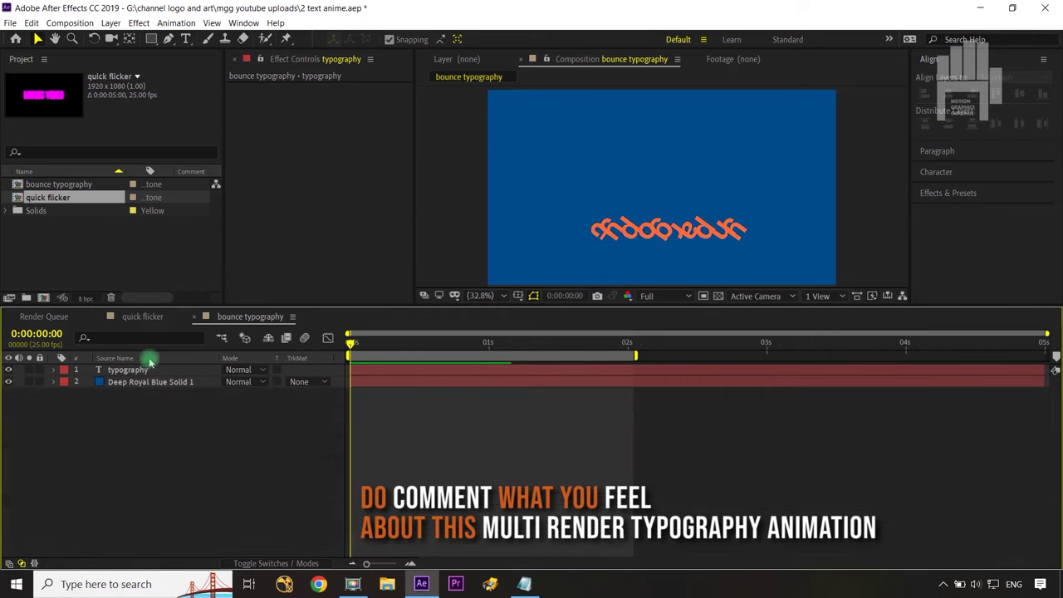
left_click(147, 318)
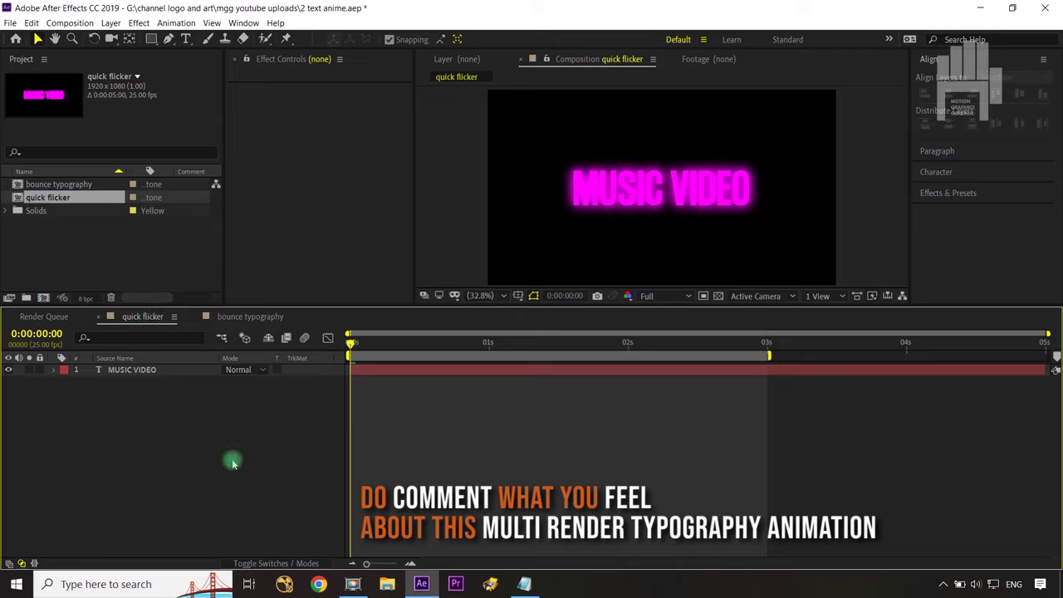
left_click(8, 370)
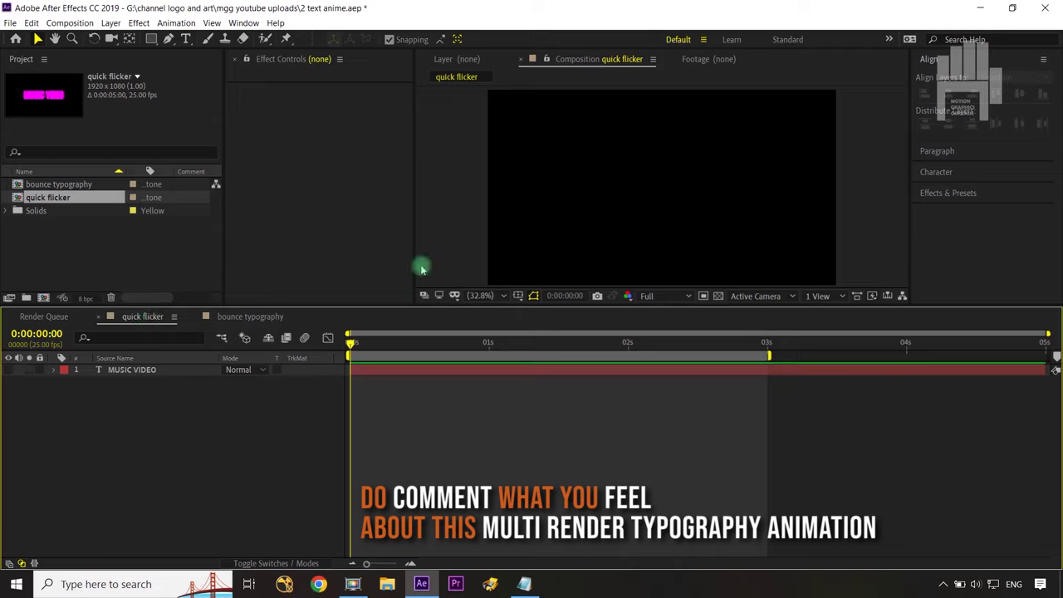
- Create a new 'MUSIC VIDEO' text layer and select all its letters for editing
left_click(186, 39)
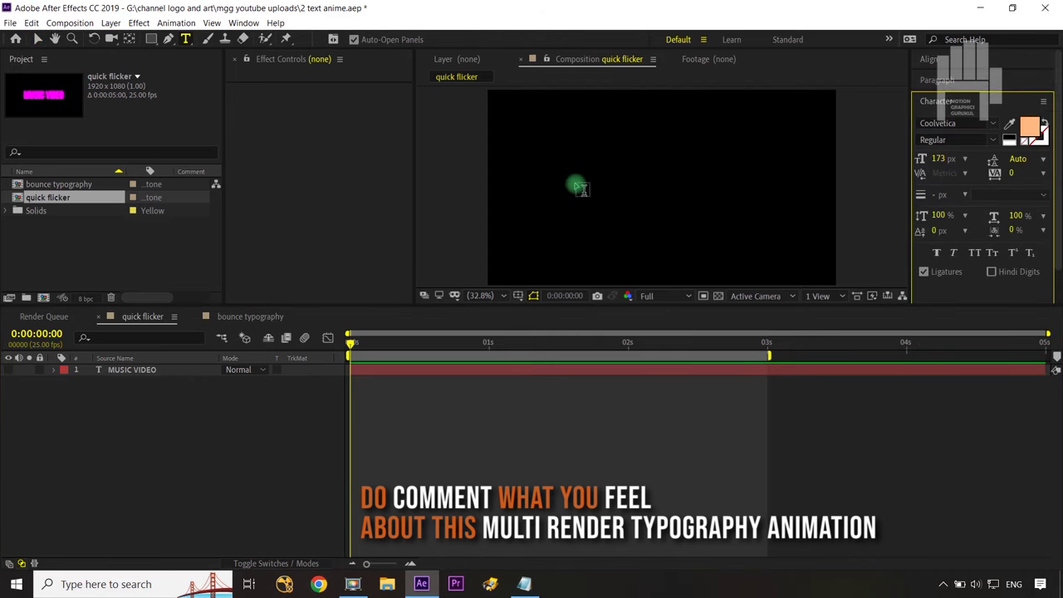
left_click(599, 199)
type("M")
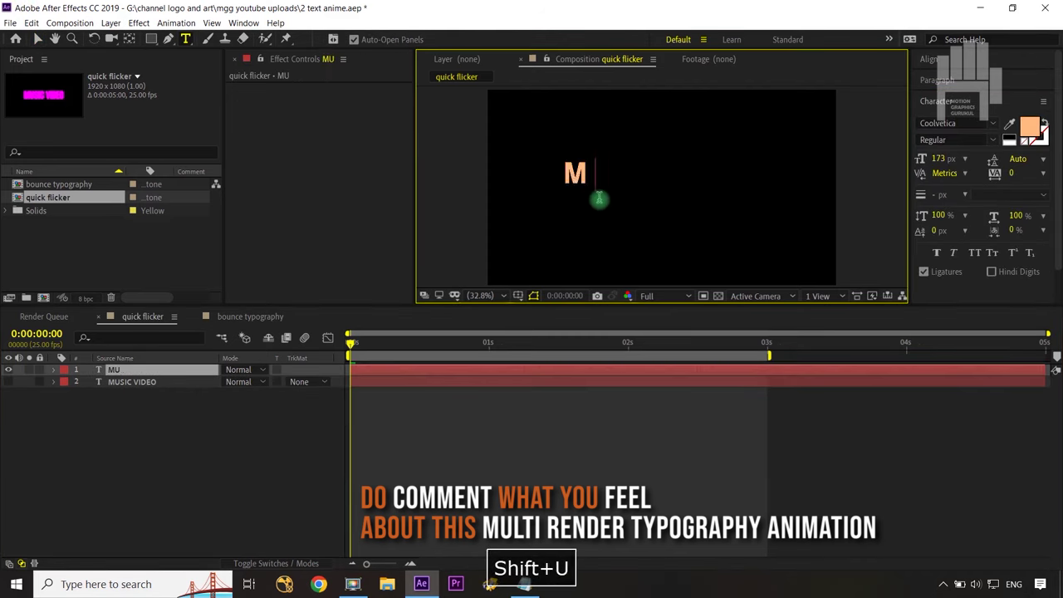
type("USIIC")
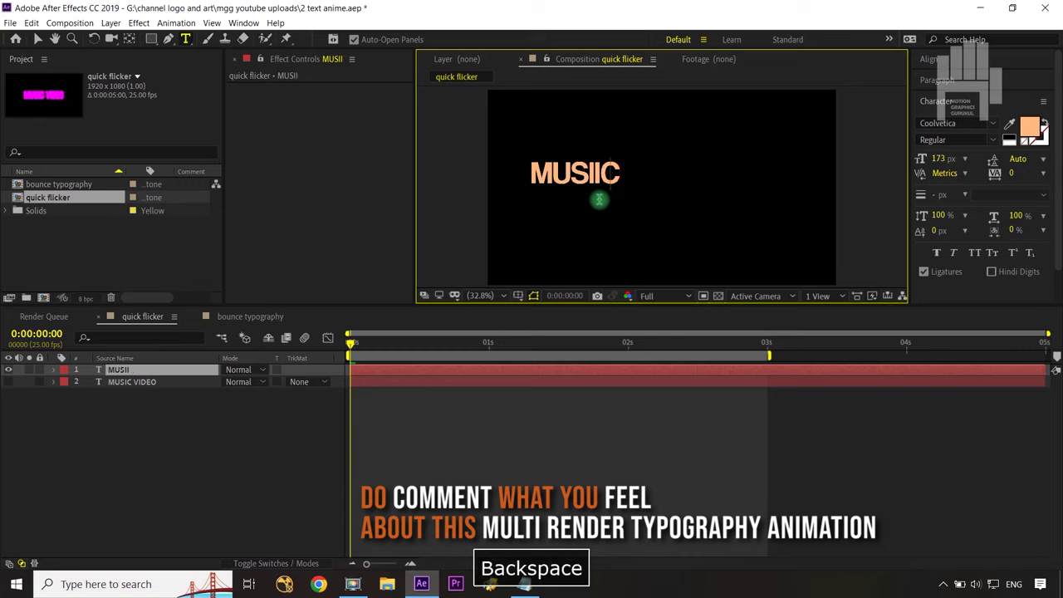
key("BackSpace")
key("BackSpace")
type("C ")
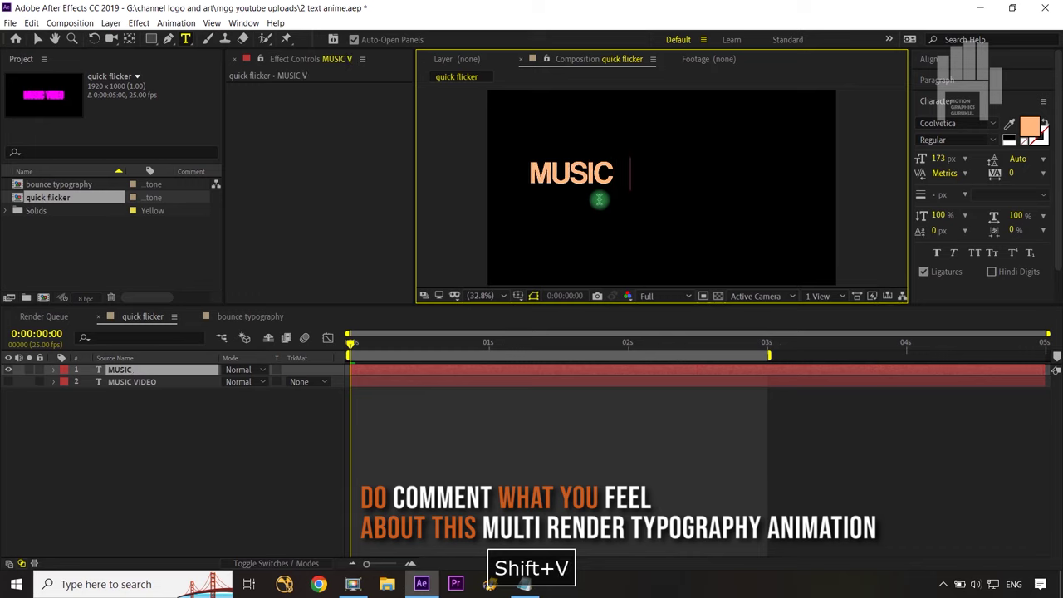
type("VIDEO")
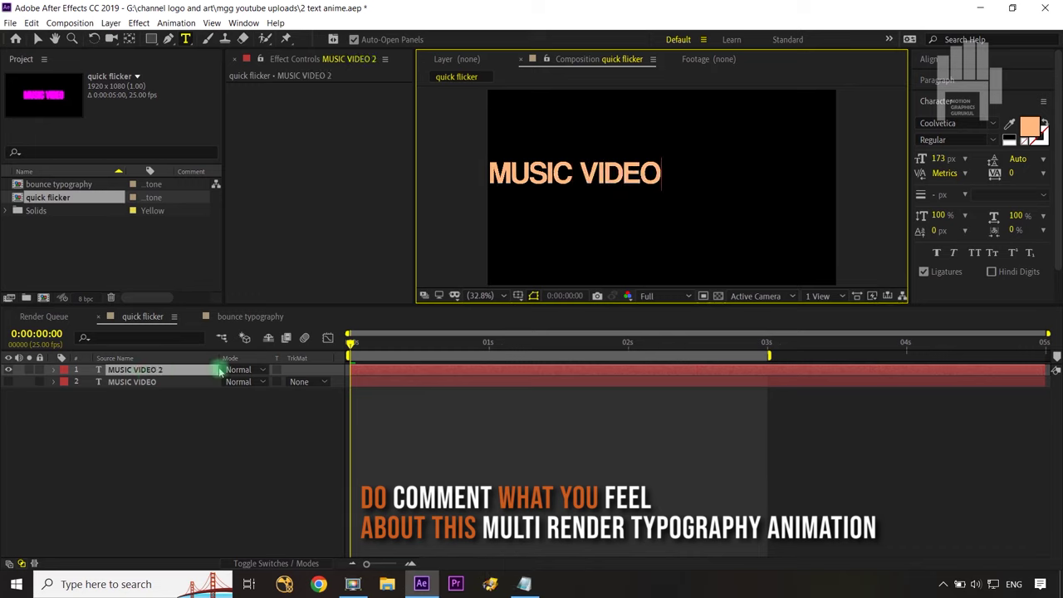
double_click(203, 375)
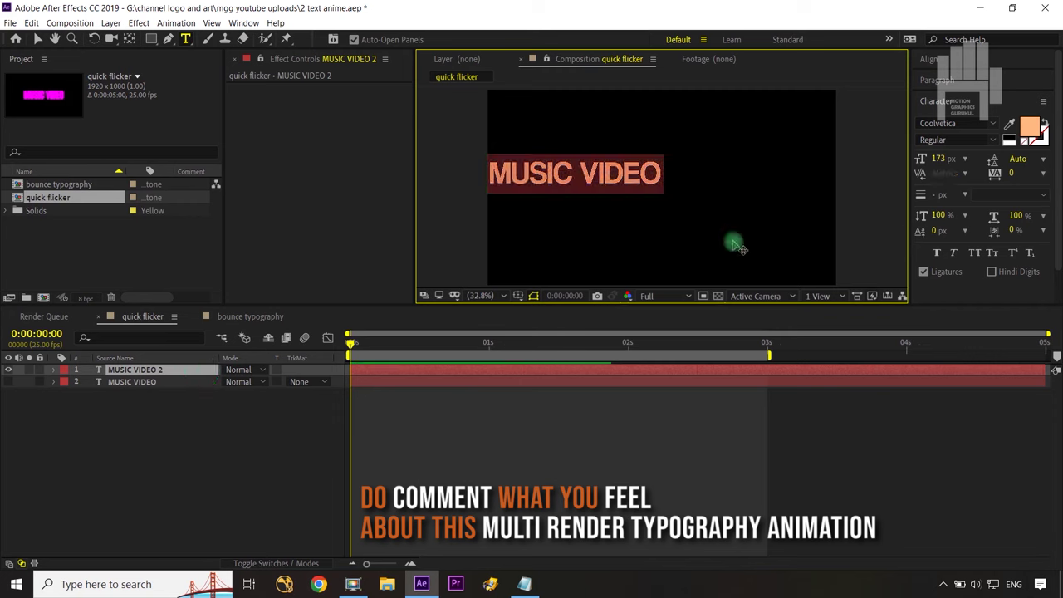
- Set the MUSIC VIDEO text fill colour to white (FFFFFF)
left_click(1030, 126)
left_click_drag(106, 235, 9, 173)
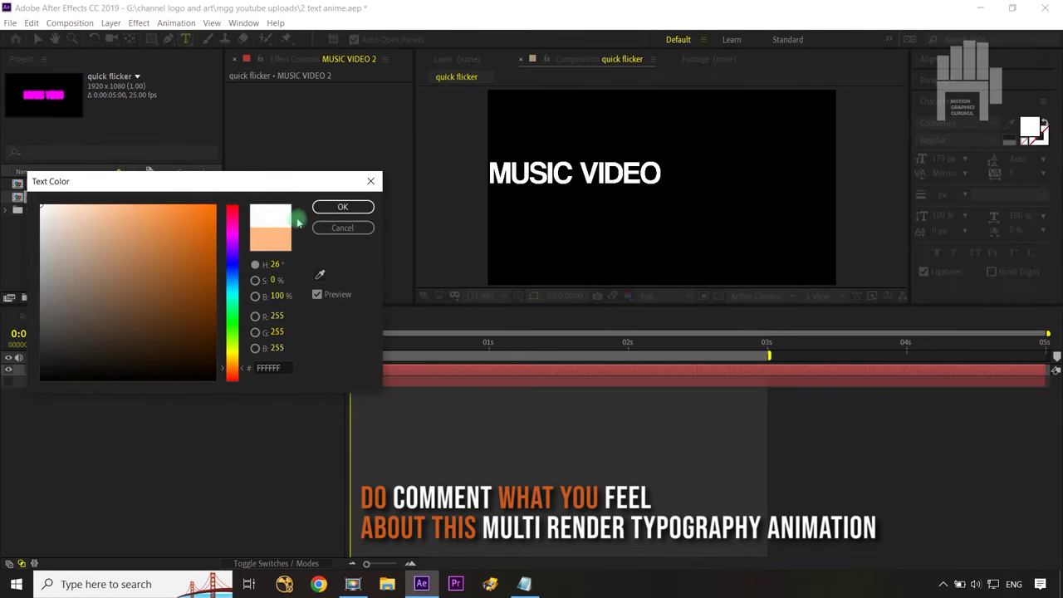
left_click(343, 207)
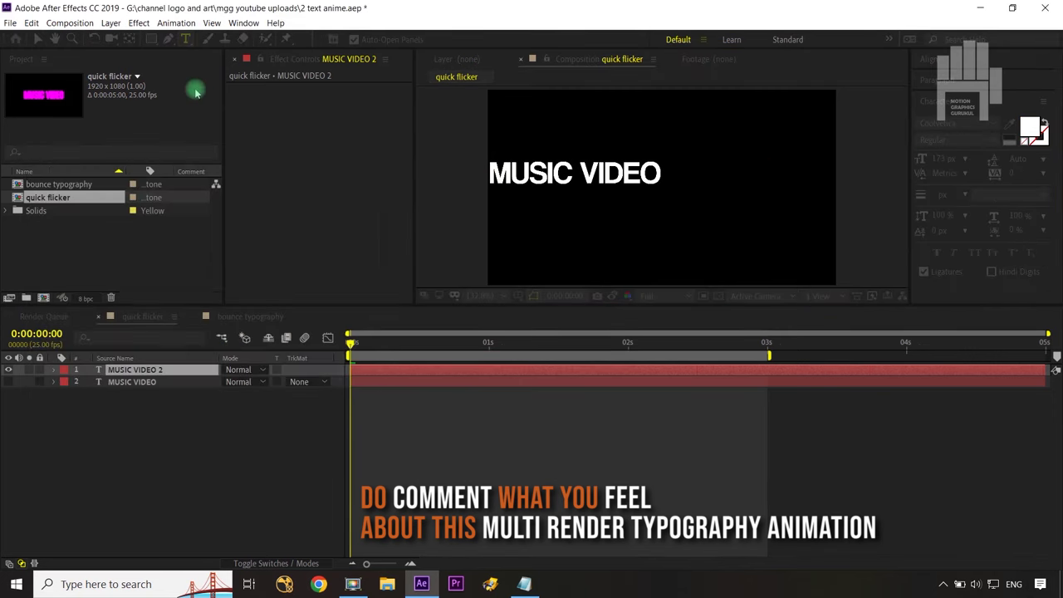
left_click(130, 39)
- Centre the text horizontally and vertically in the composition using the Align panel
left_click(928, 59)
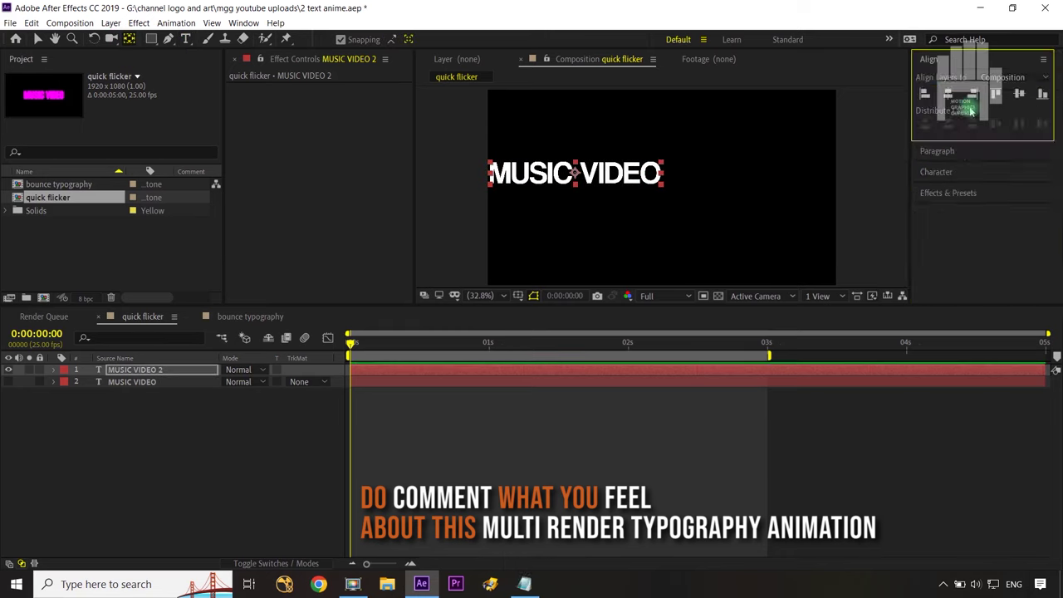
left_click(948, 97)
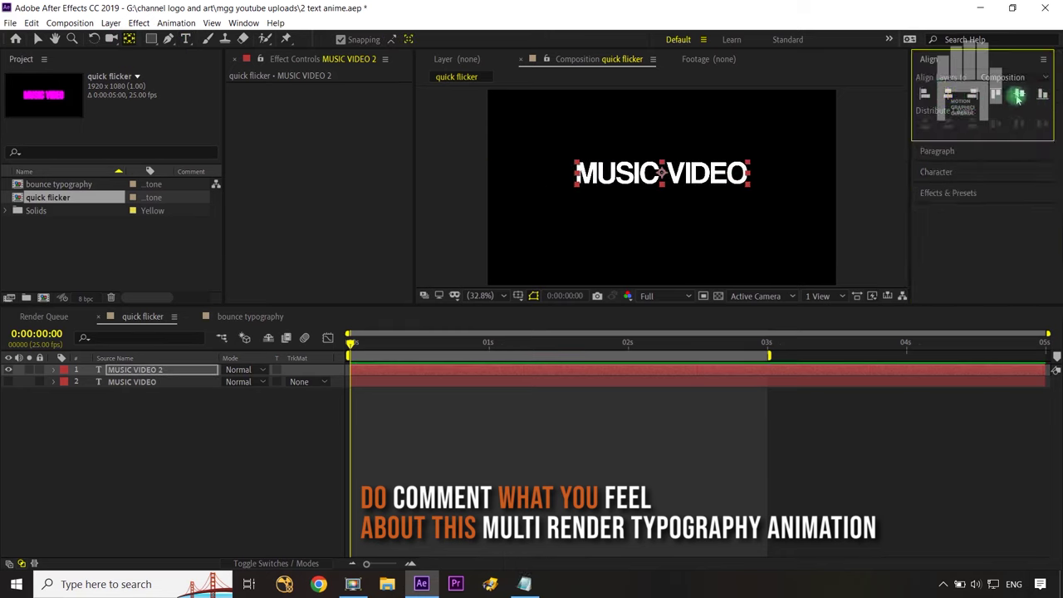
left_click(1019, 95)
left_click(257, 473)
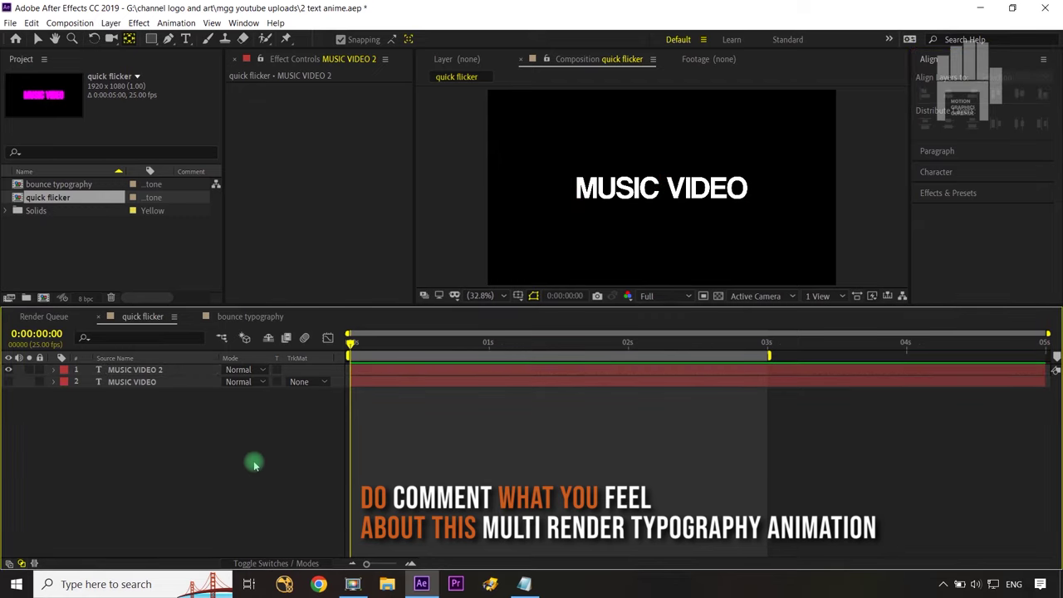
- Select MUSIC VIDEO 2, search presets for 'flu' and drag Fluorescent Light onto it
key("v")
left_click(168, 372)
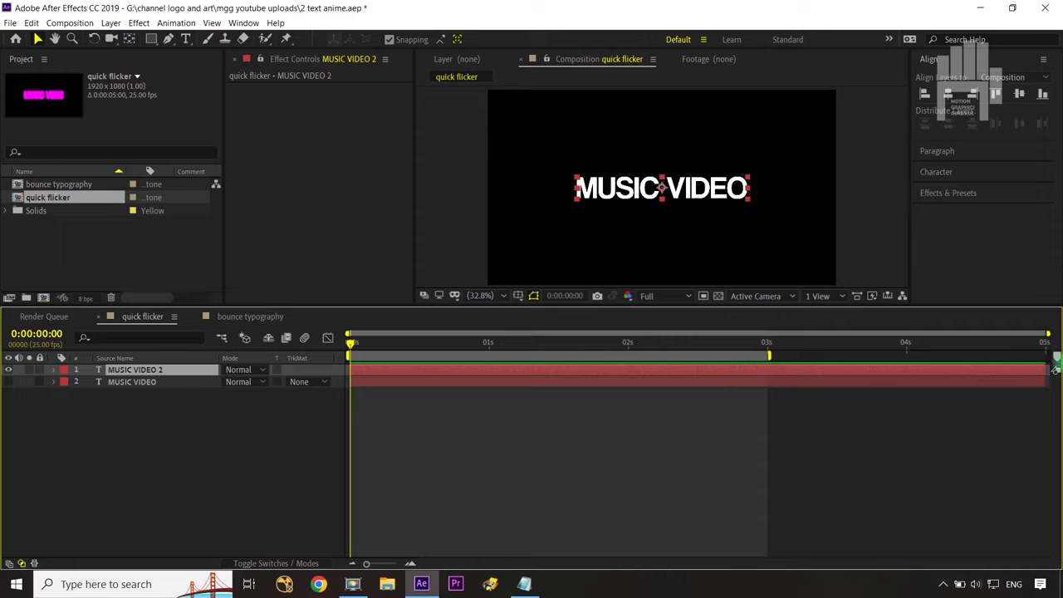
left_click(948, 193)
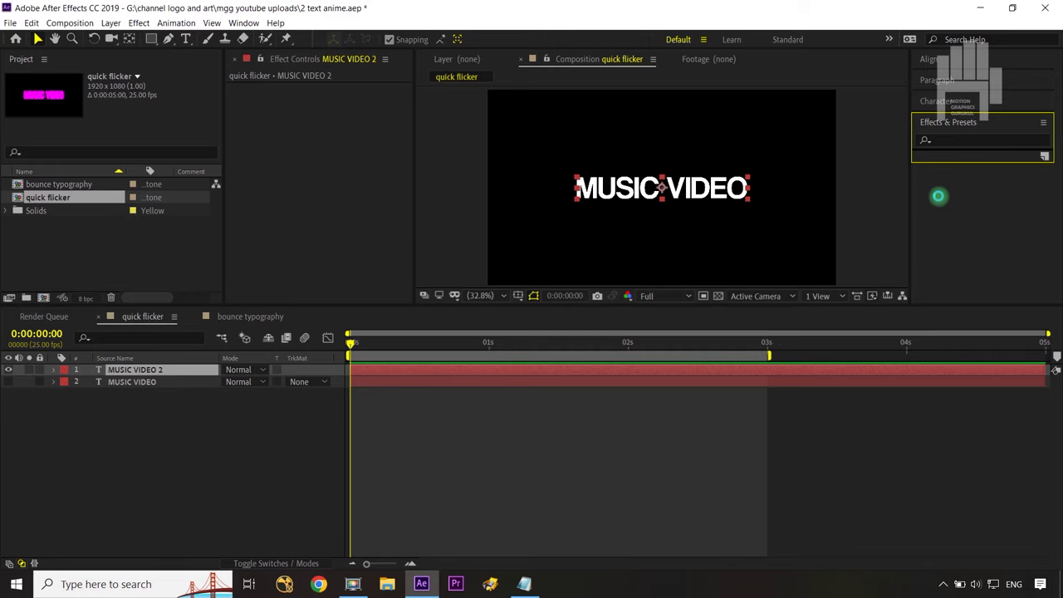
left_click(798, 409)
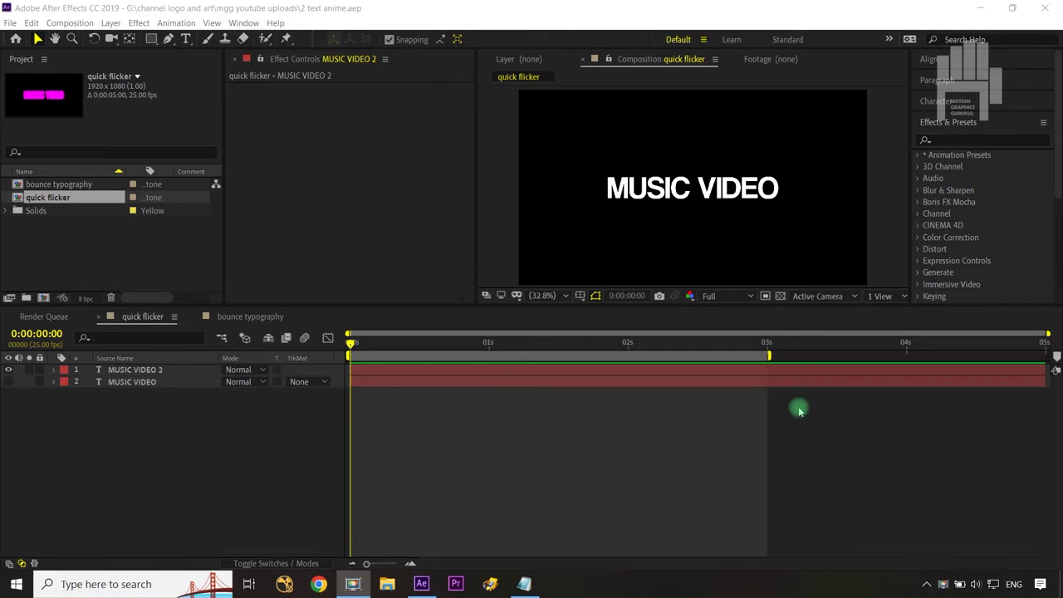
left_click(979, 138)
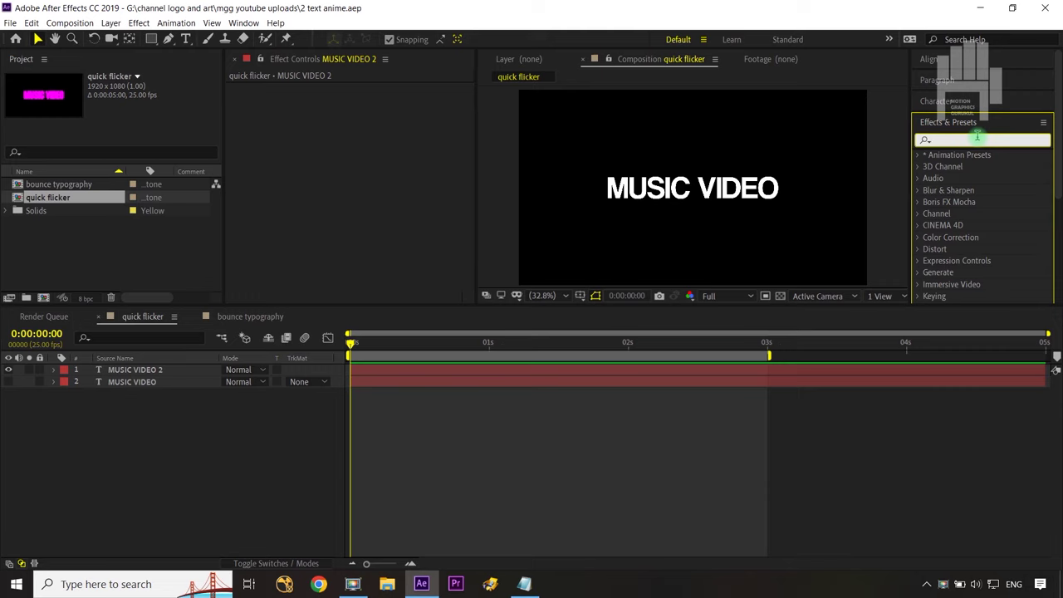
type("flu")
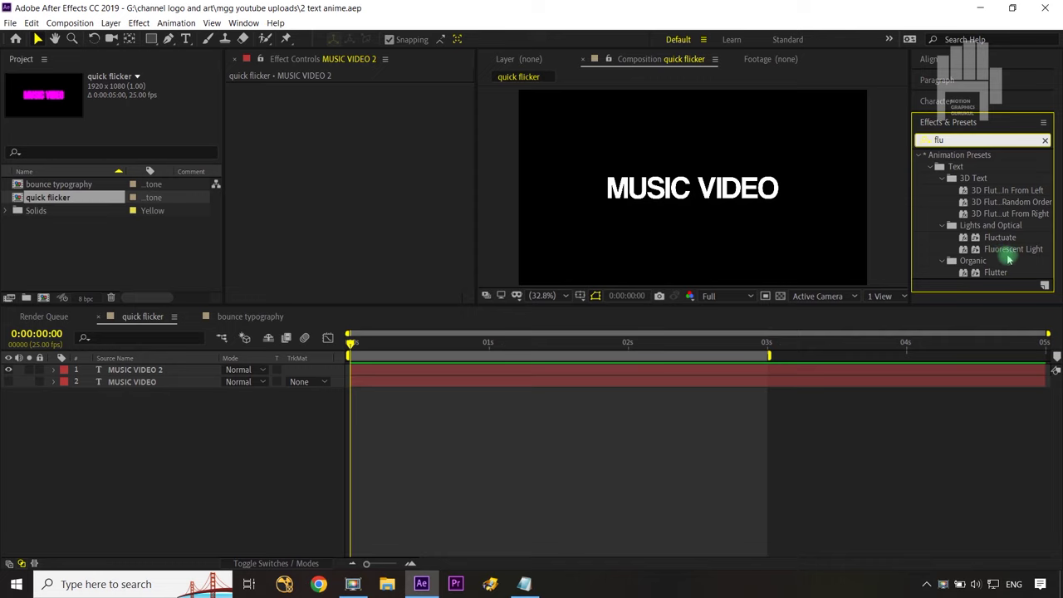
left_click(1029, 252)
left_click_drag(1029, 252, 181, 374)
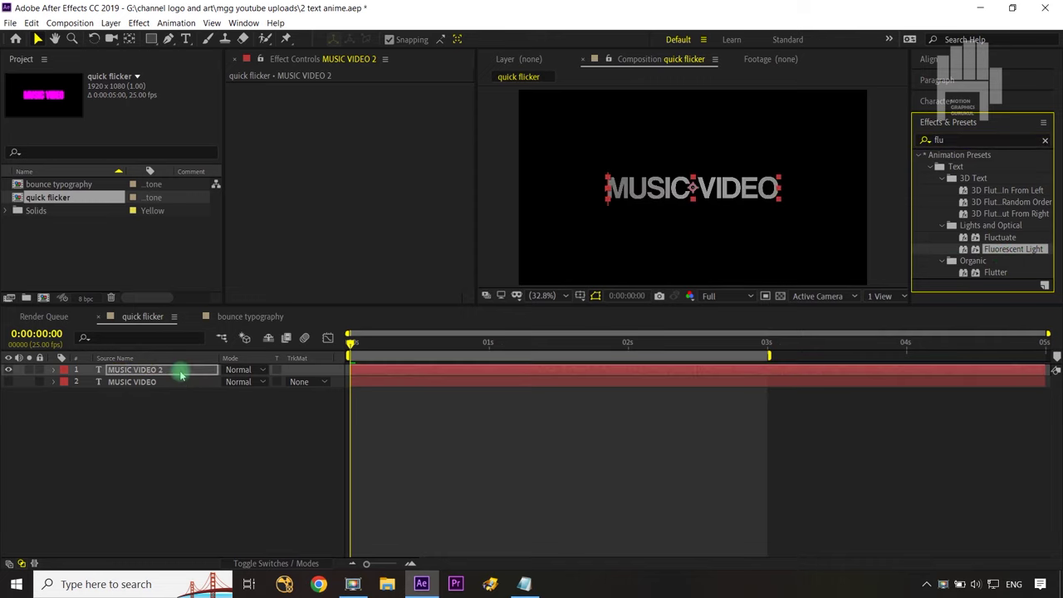
left_click(215, 488)
key("space")
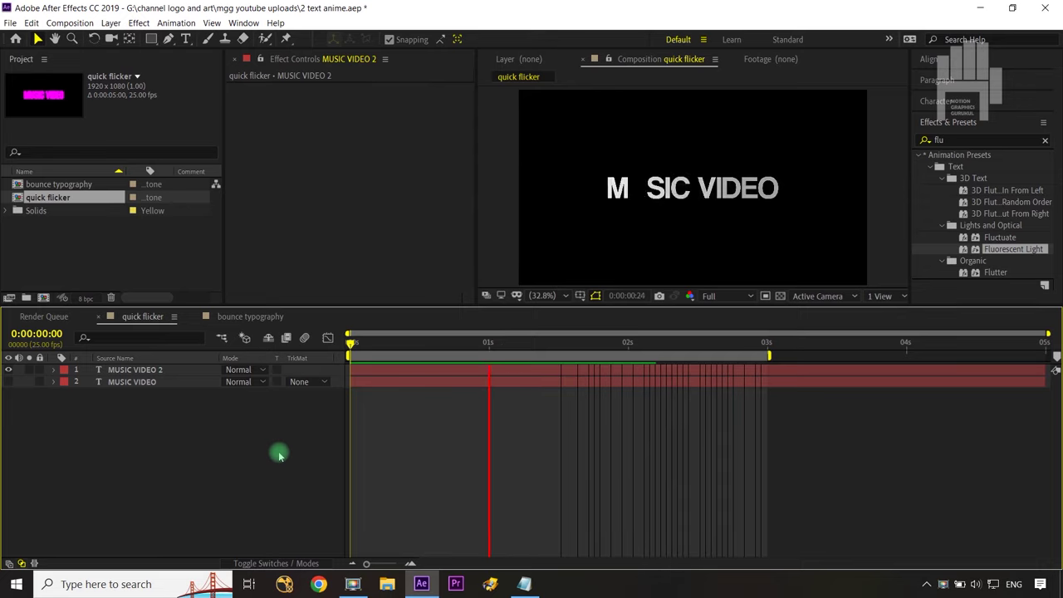
key("space")
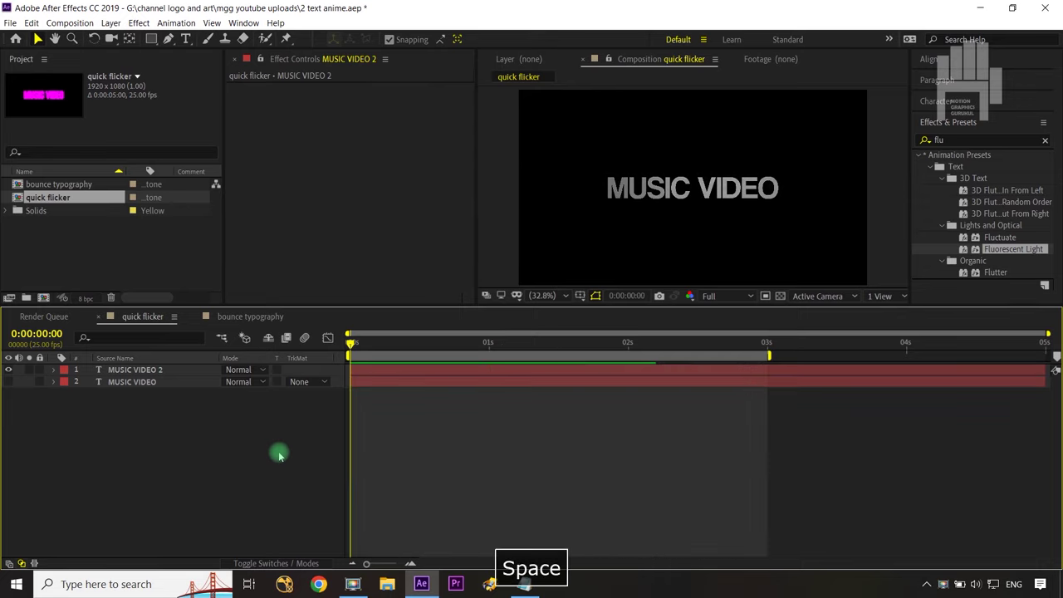
- In Animator 1's Range Selector 1, set Start to 33% and End to 14%
left_click(54, 373)
left_click(66, 383)
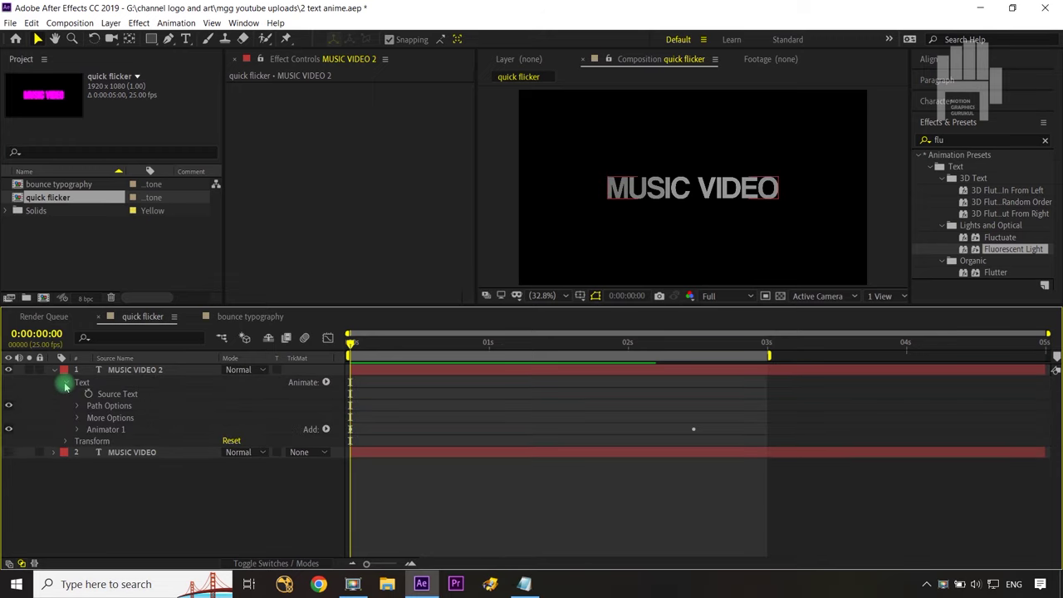
left_click(77, 430)
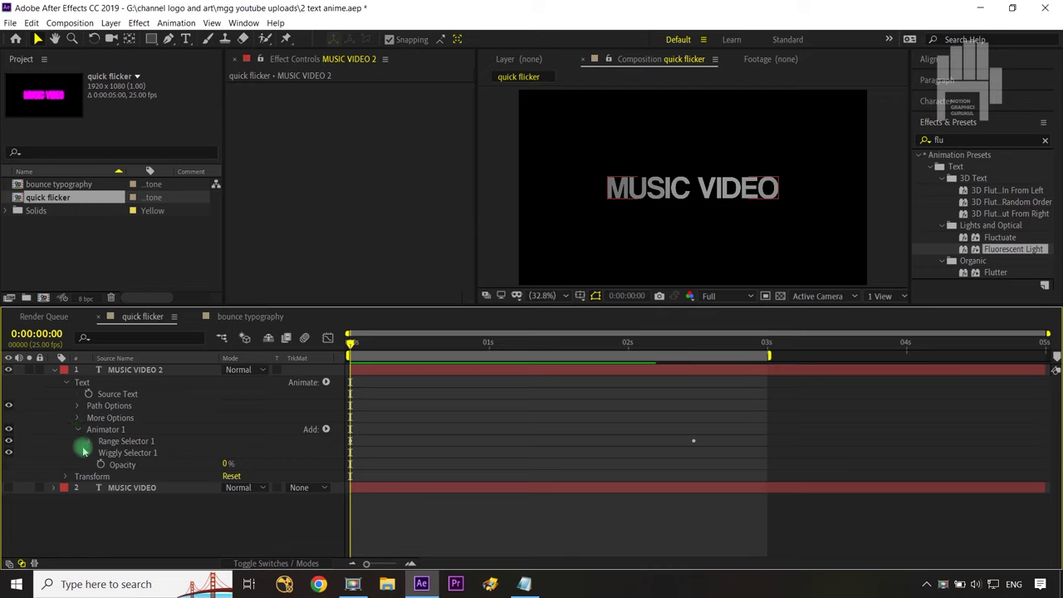
left_click(90, 441)
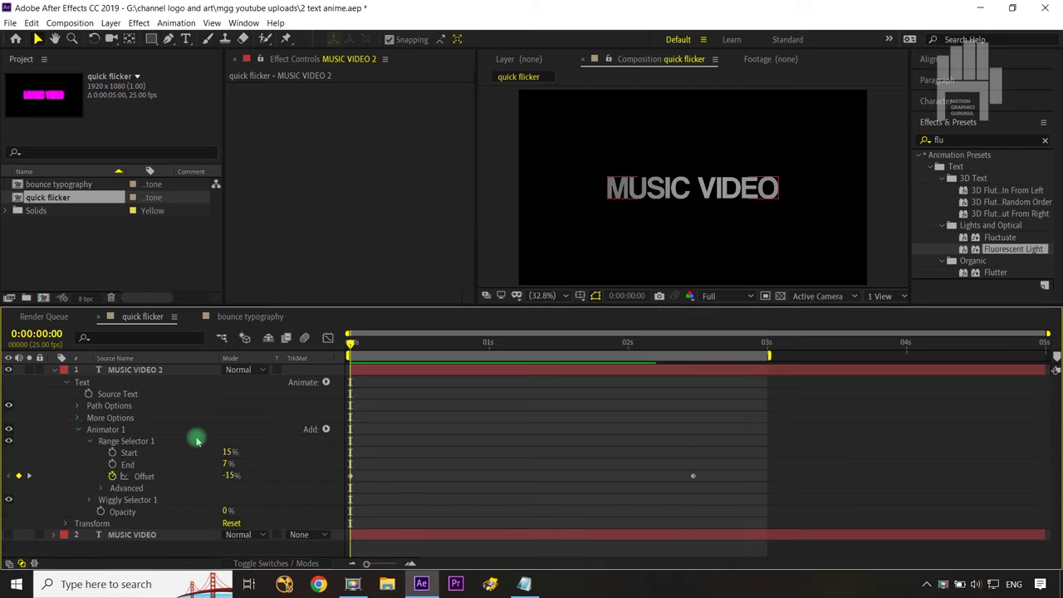
left_click_drag(229, 453, 242, 455)
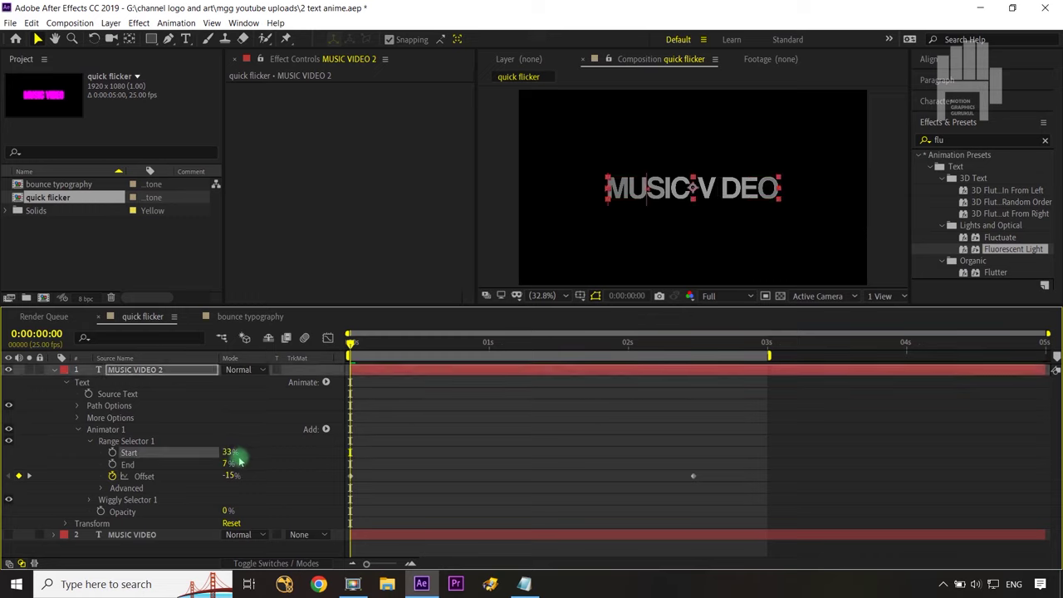
left_click_drag(227, 462, 217, 475)
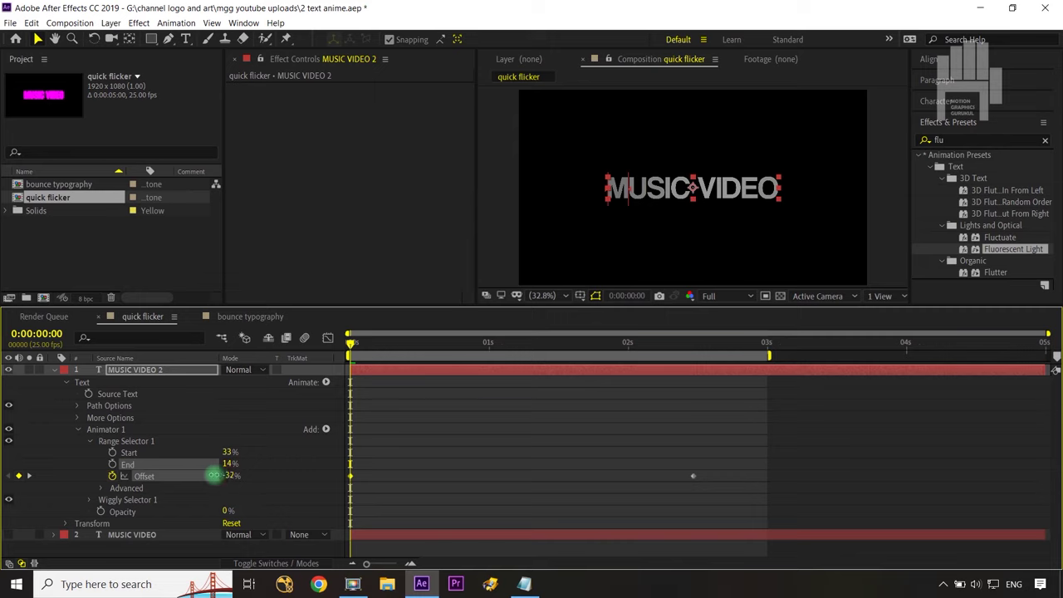
- Preview the adjusted flicker, then collapse the layer's property tree
left_click(246, 413)
key("space")
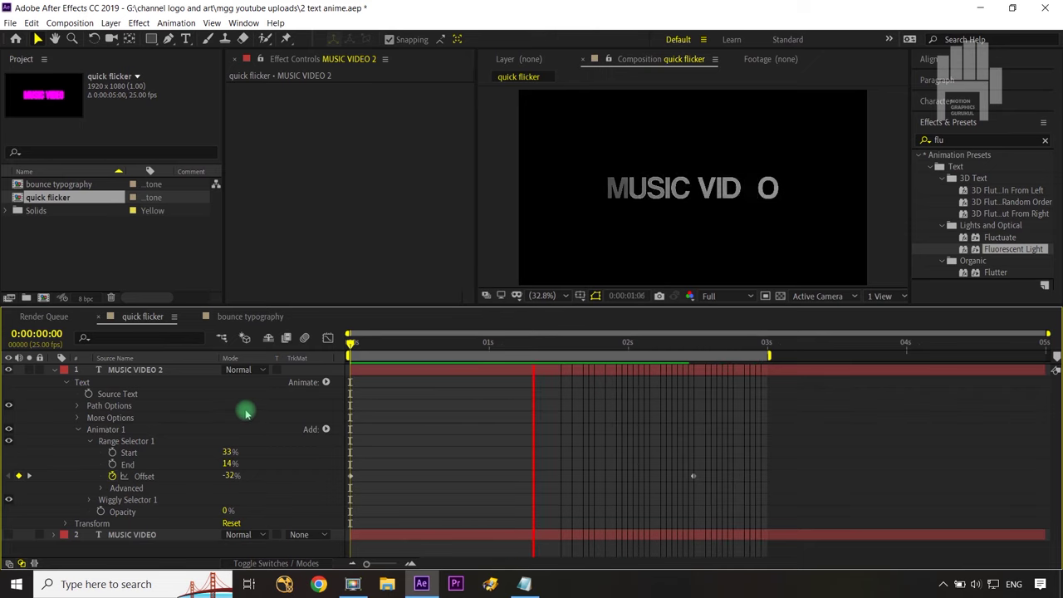
key("space")
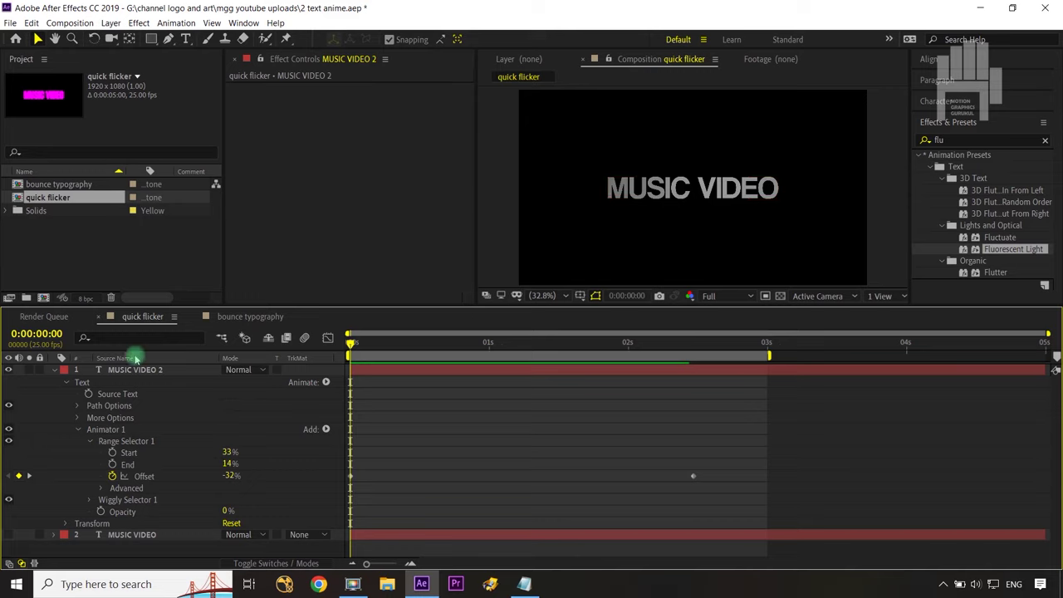
left_click(53, 373)
left_click(176, 409)
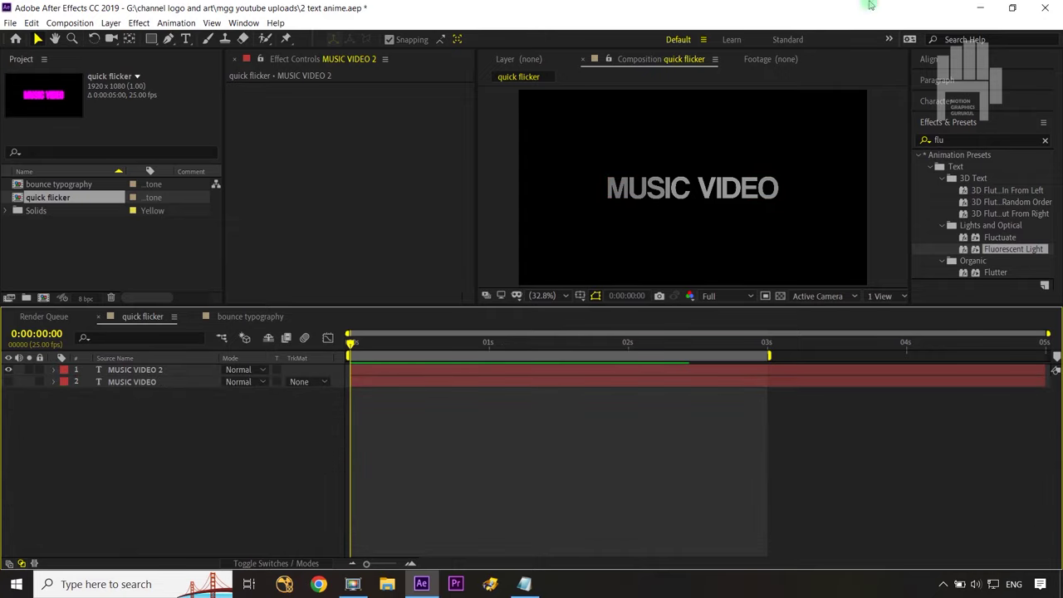
- Apply the Glow effect to MUSIC VIDEO 2 and preview the glowing flicker
left_click(1046, 140)
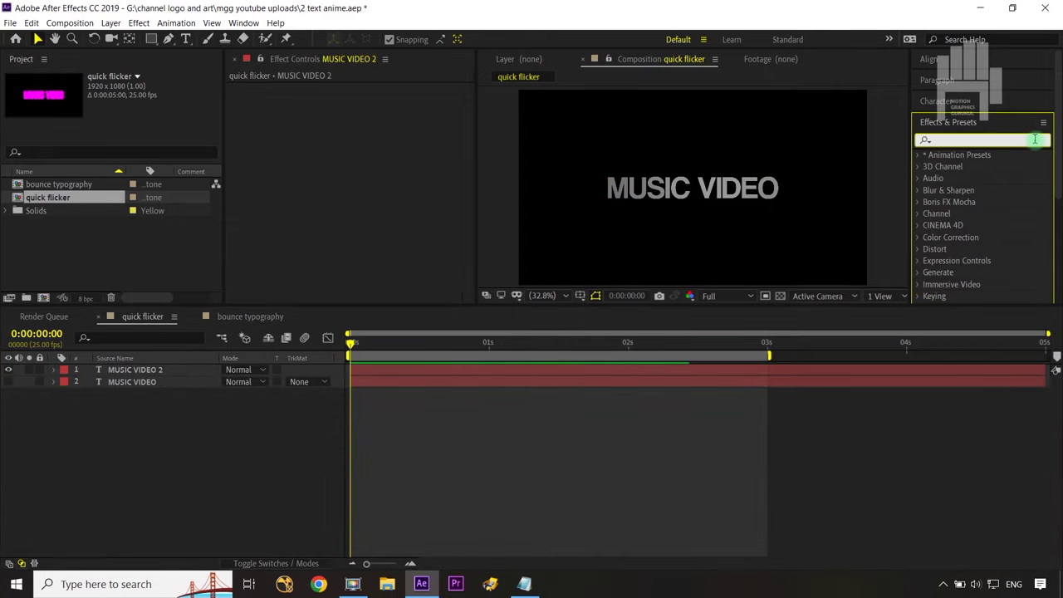
type("glow")
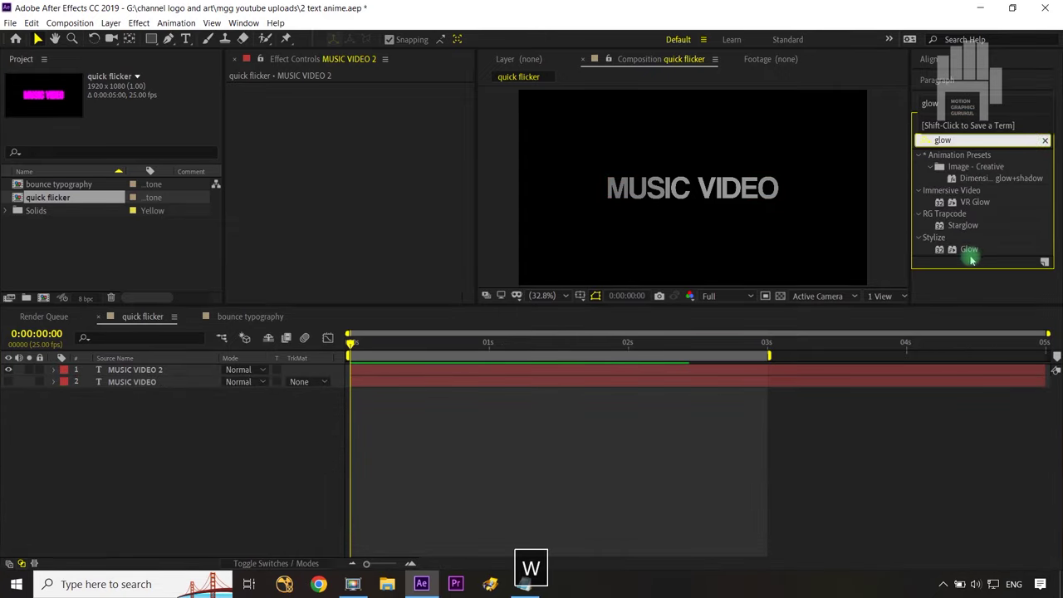
left_click_drag(969, 250, 184, 371)
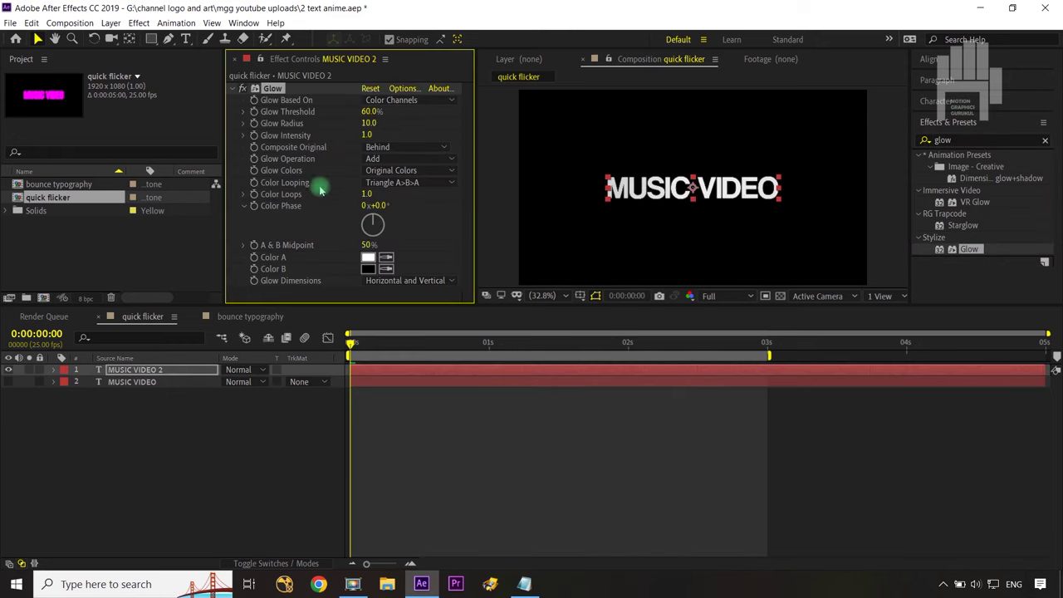
left_click(304, 422)
key("space")
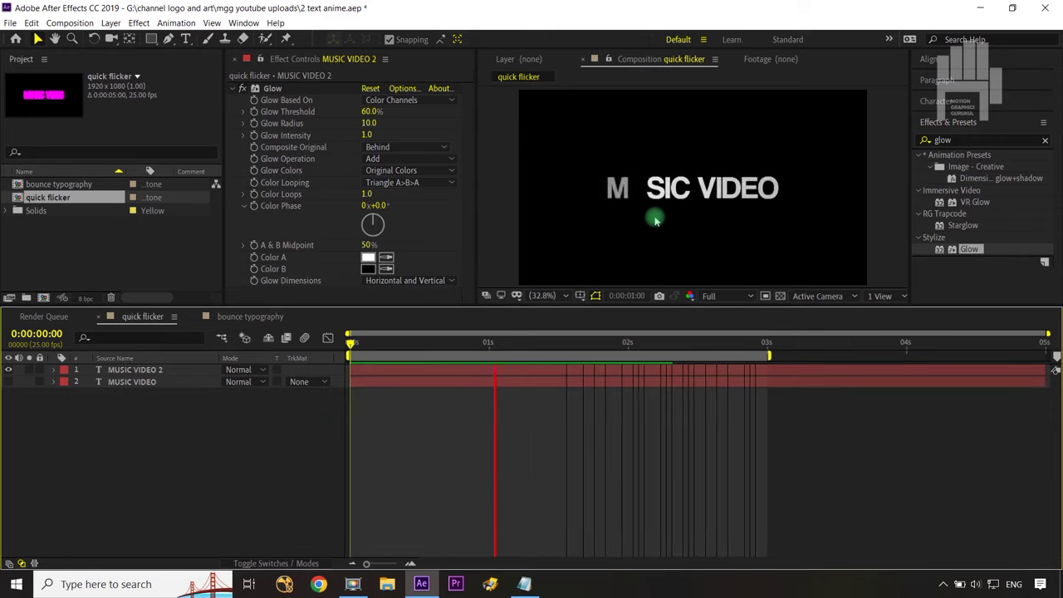
key("space")
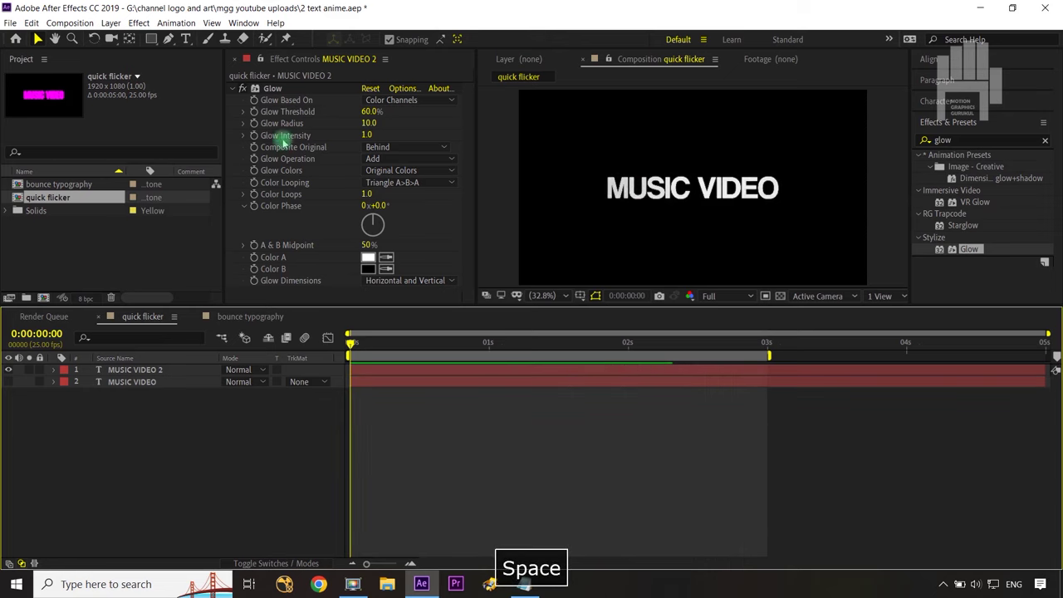
- Duplicate the Glow effect and lower Glow 2's threshold to about 29%
left_click(277, 89)
key("ctrl+d")
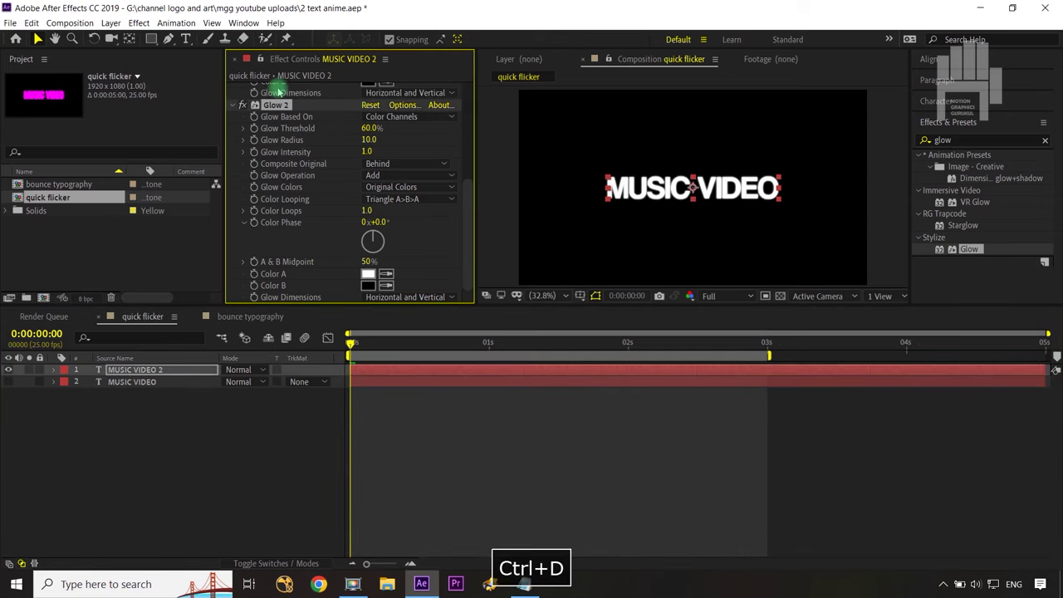
left_click(369, 128)
scroll(308, 142, "down", 1)
scroll(311, 114, "up", 5)
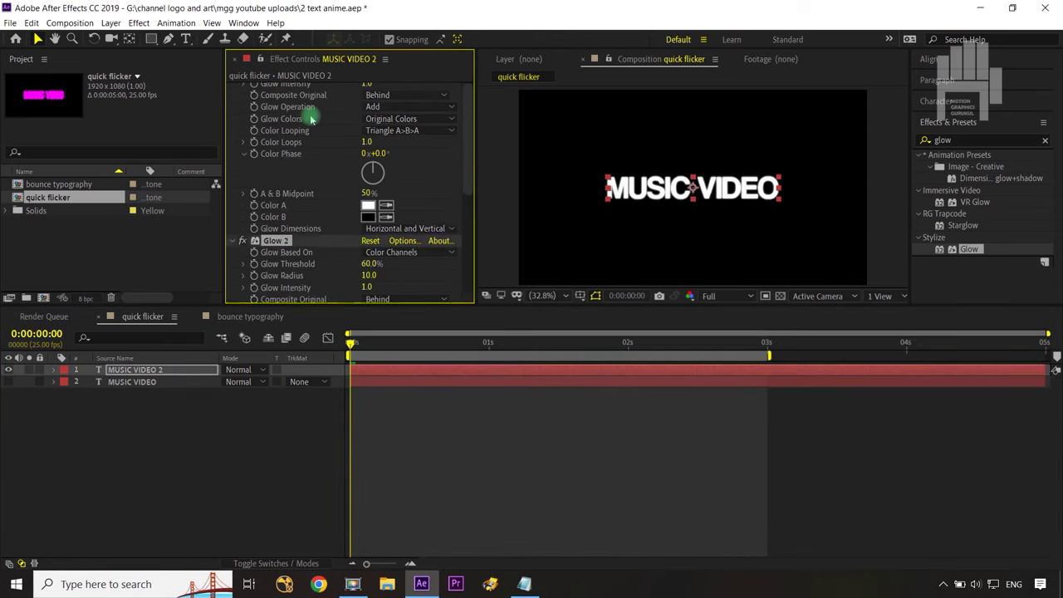
scroll(376, 184, "down", 3)
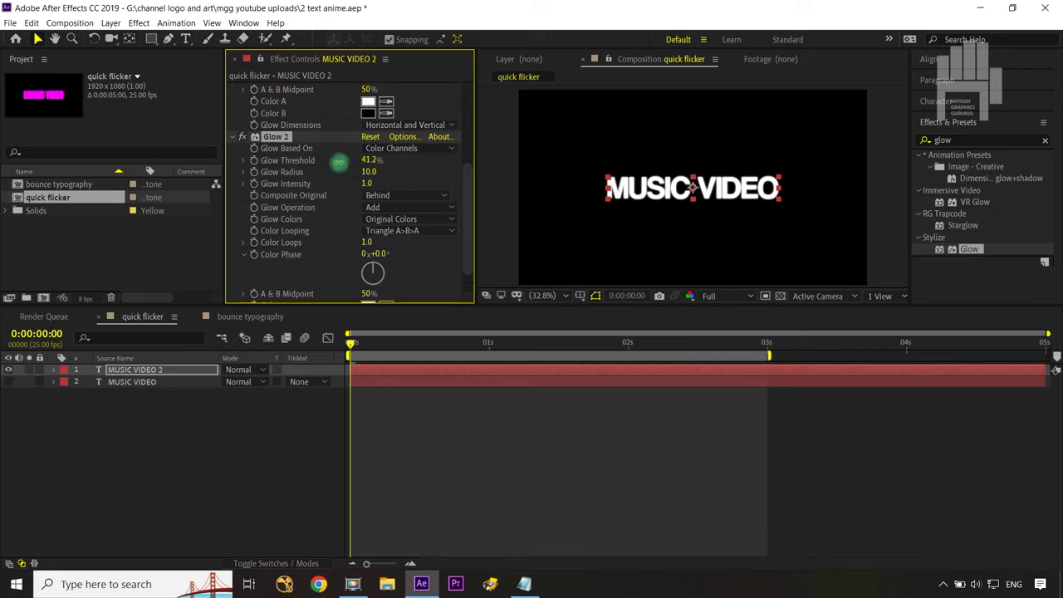
mouse_move(339, 163)
left_mouse_down()
mouse_move(316, 161)
mouse_move(391, 173)
mouse_move(387, 182)
left_mouse_up()
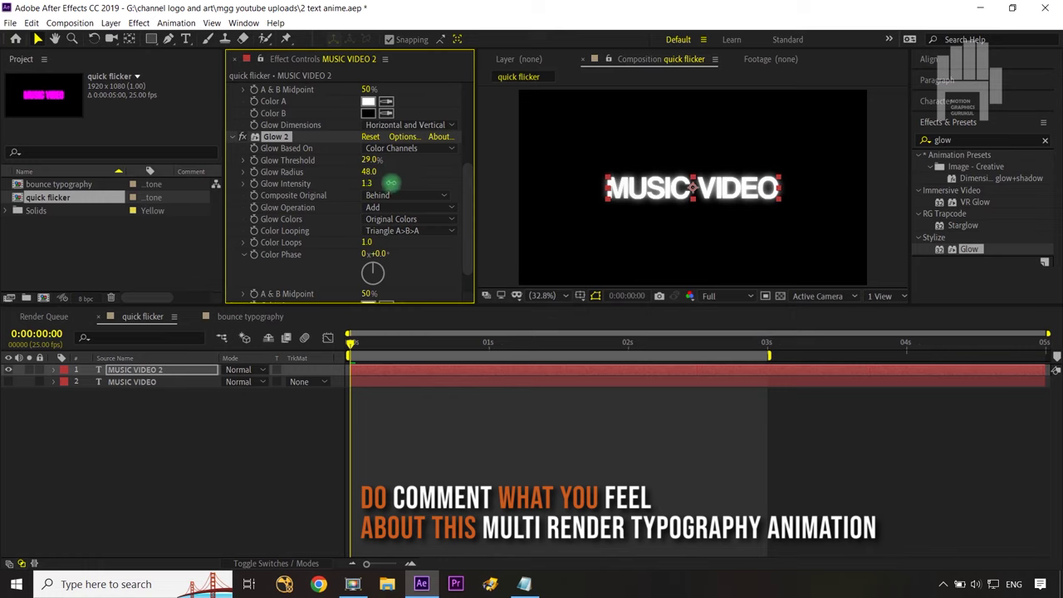
- Preview the doubled glow, rewind, and select the MUSIC VIDEO 2 layer
left_click(282, 450)
key("space")
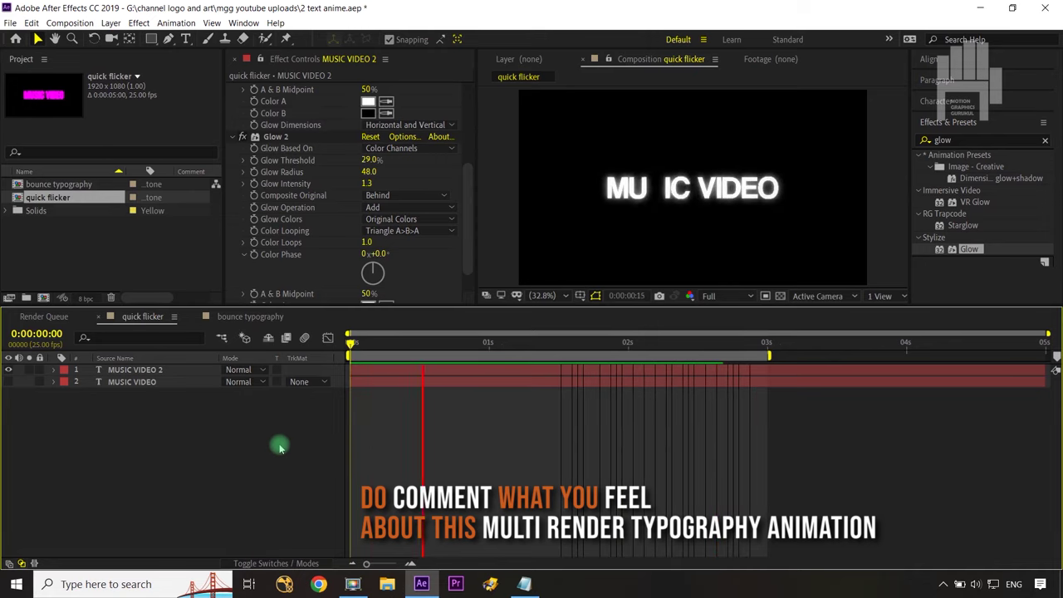
key("space")
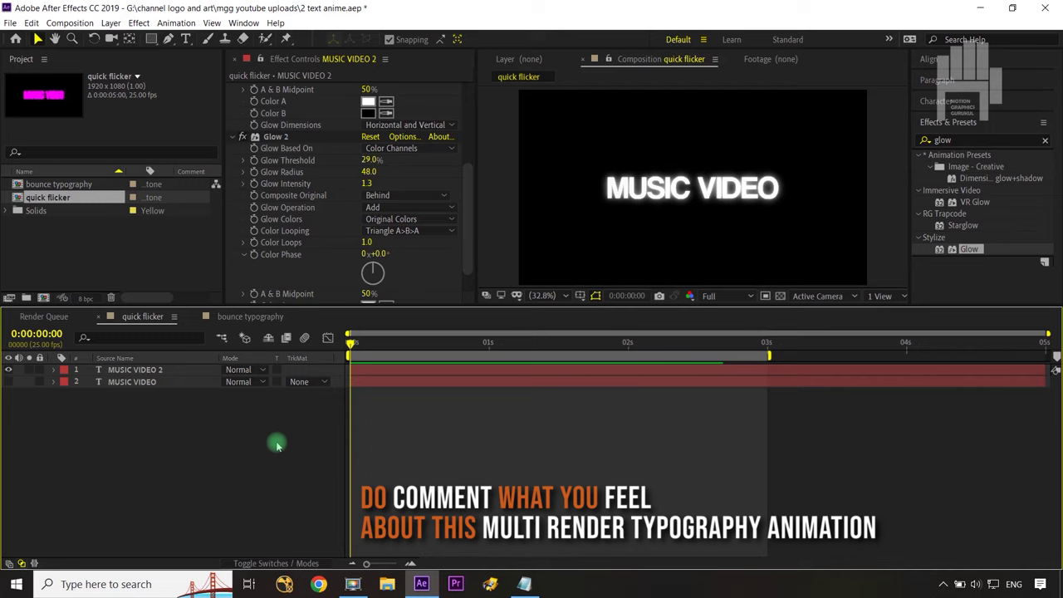
left_click(136, 370)
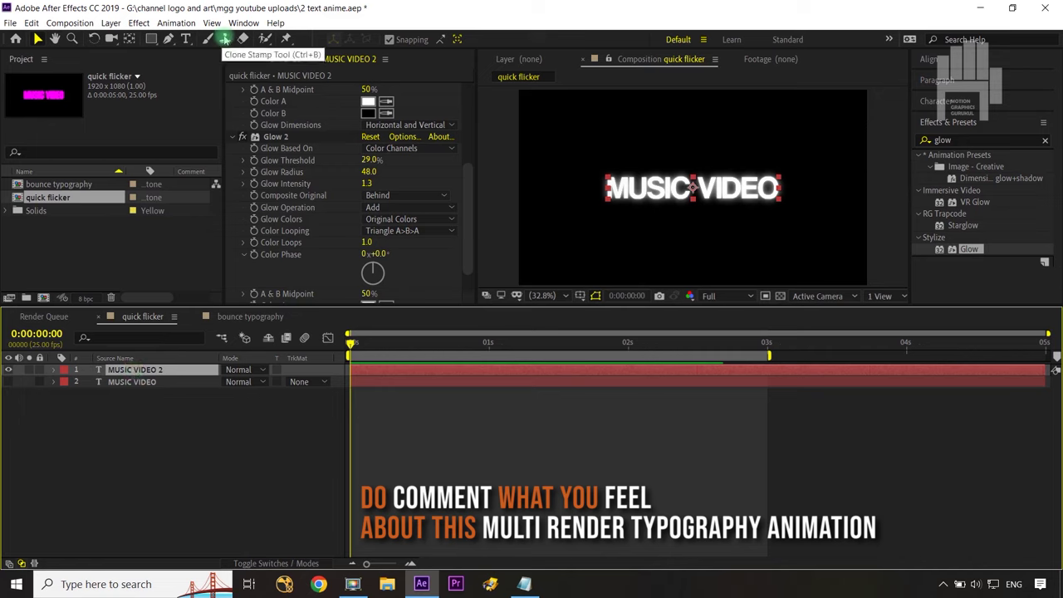
- Add a Fill effect to MUSIC VIDEO 2 and move it above the Glow effects
left_click(139, 24)
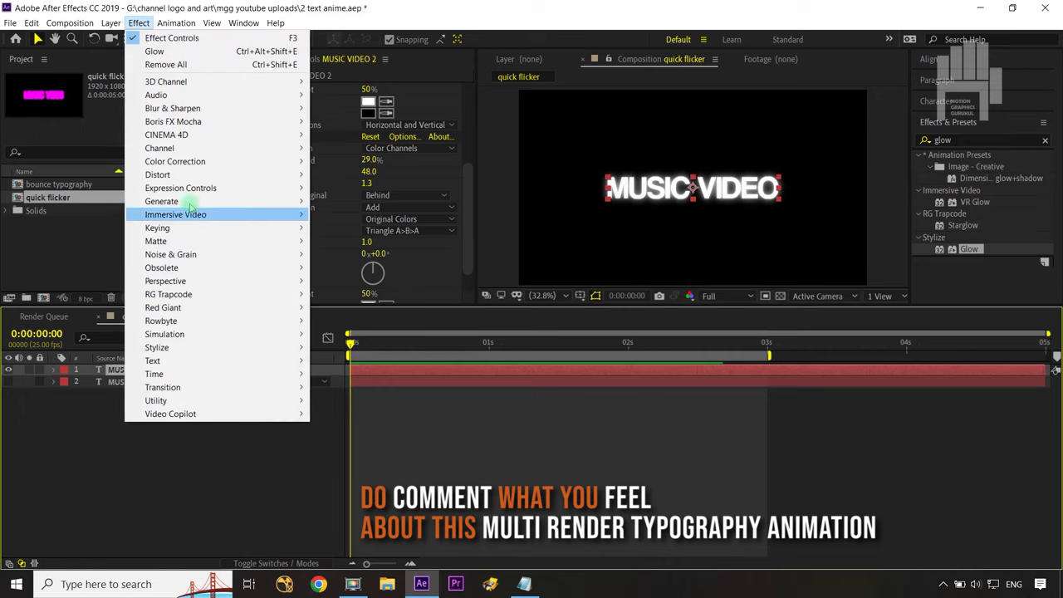
mouse_move(182, 201)
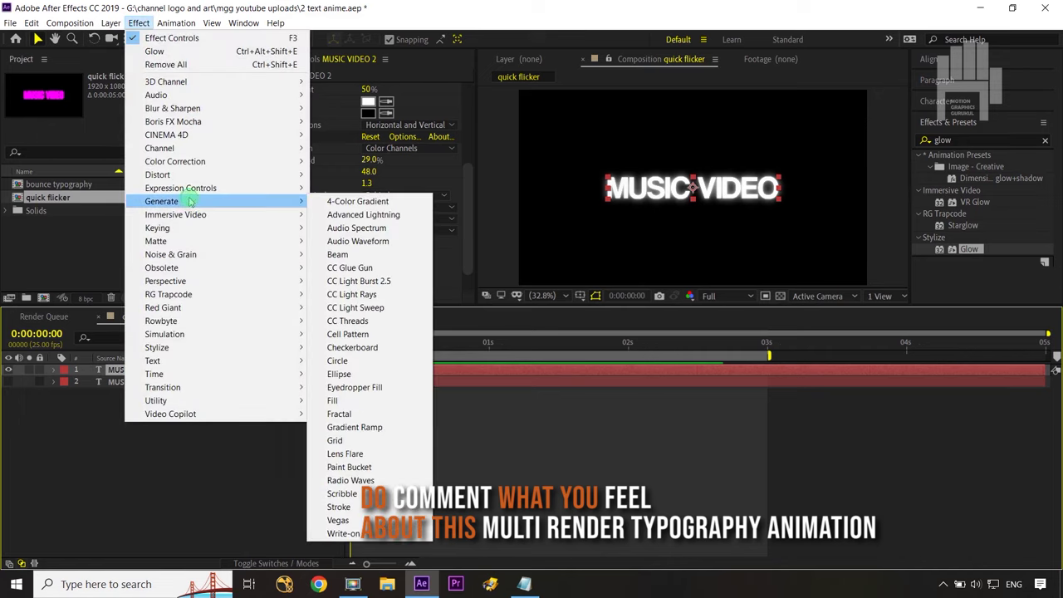
left_click(336, 400)
left_click(271, 216)
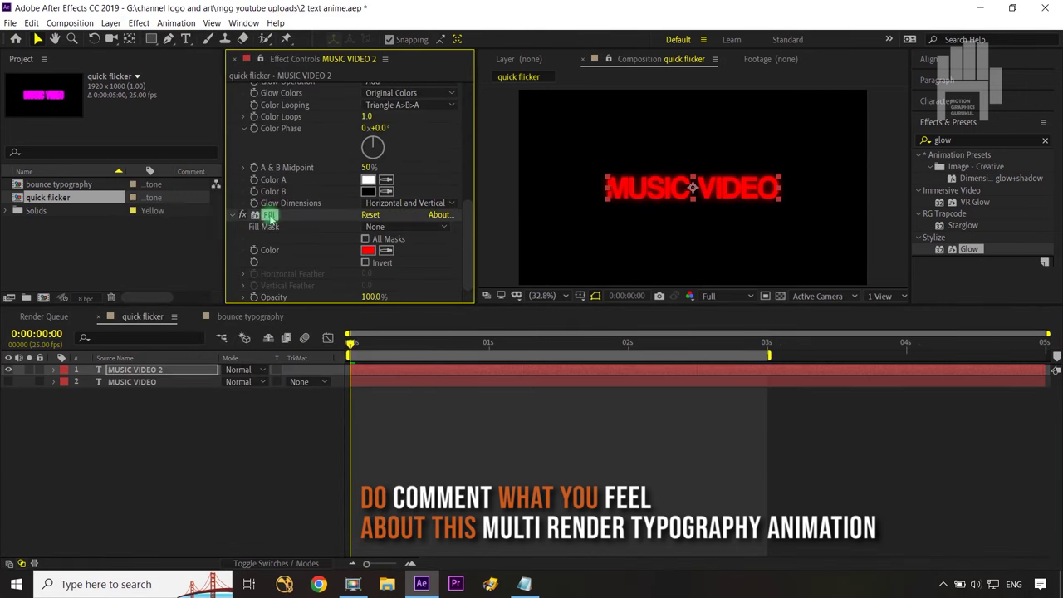
left_click_drag(270, 215, 283, 88)
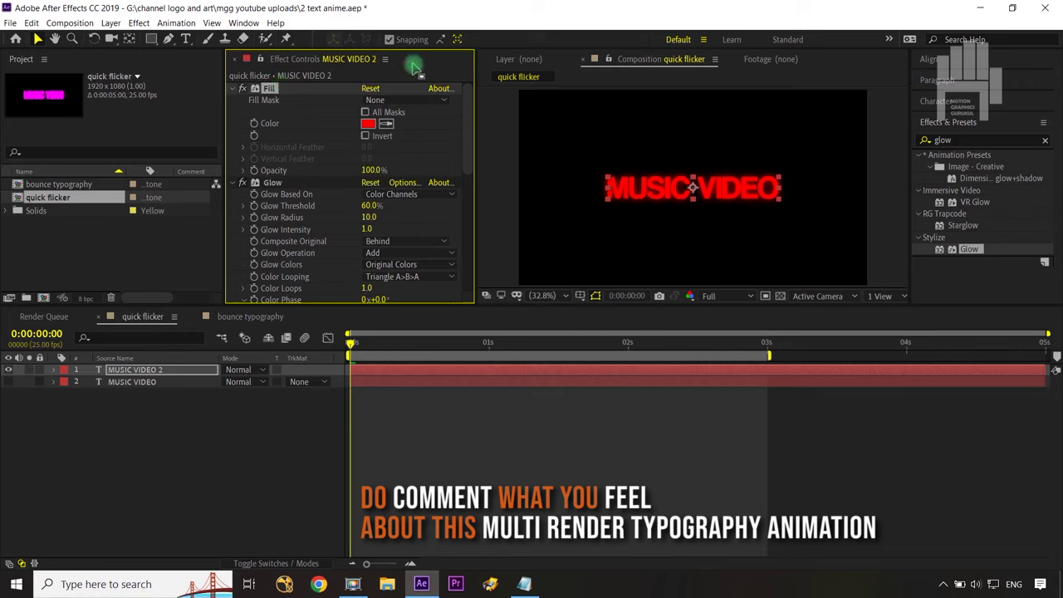
- Keyframe the Fill colour red at 0s and yellow at 1s
left_click(254, 124)
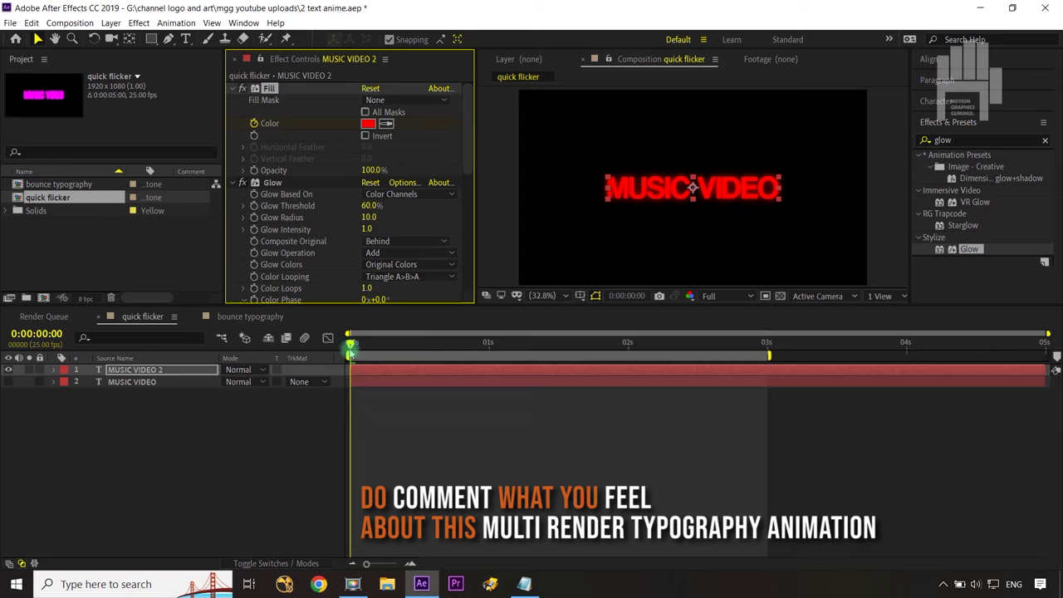
left_click_drag(351, 343, 490, 377)
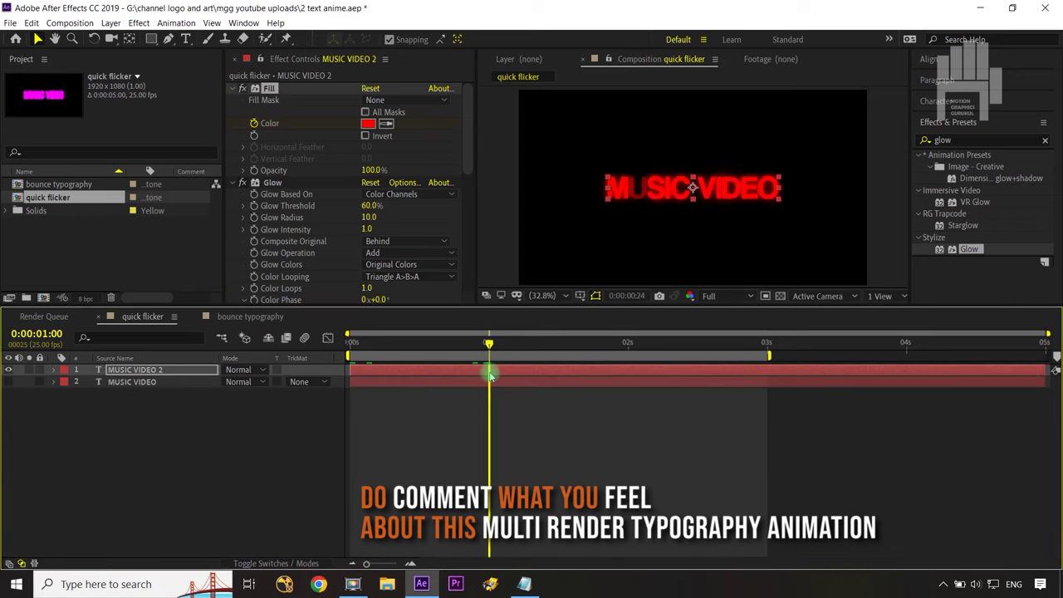
left_click(368, 124)
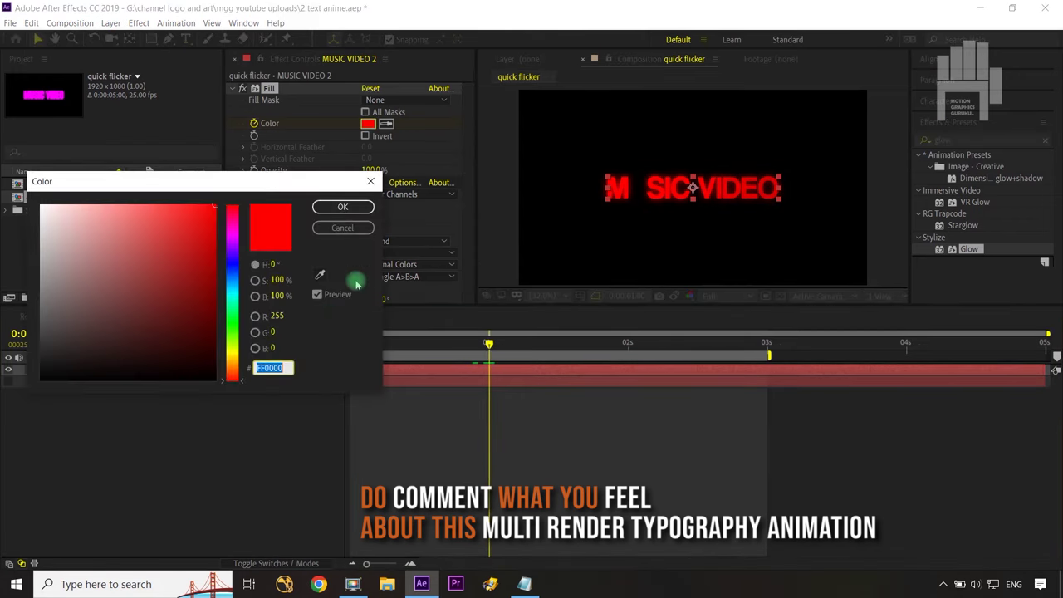
left_click_drag(233, 355, 233, 367)
left_click(342, 207)
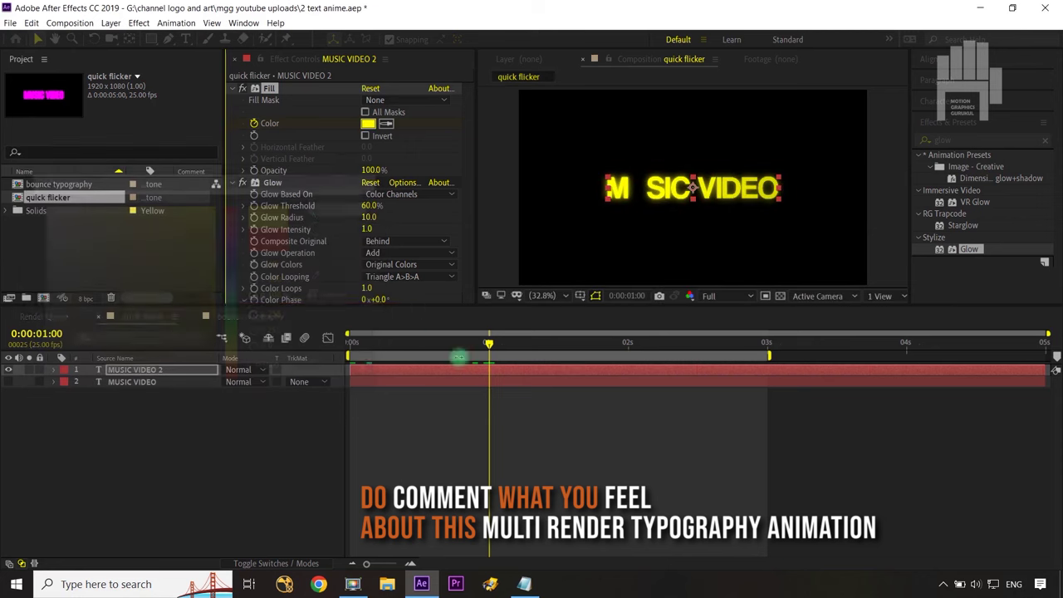
- Add Fill colour keyframes of magenta at 2s and green at 2:24
left_click_drag(531, 356, 628, 342)
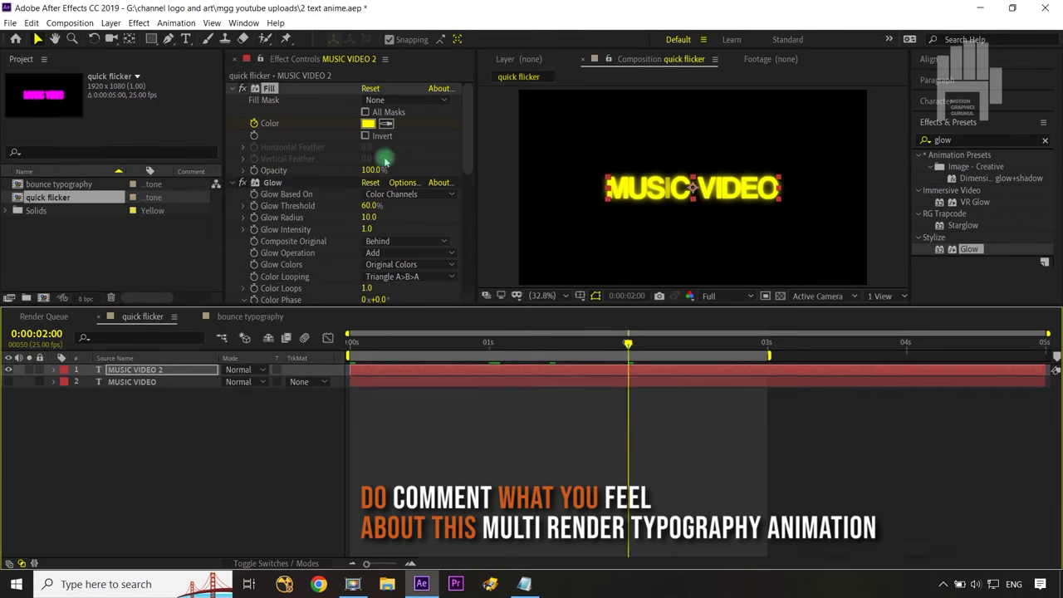
left_click(369, 124)
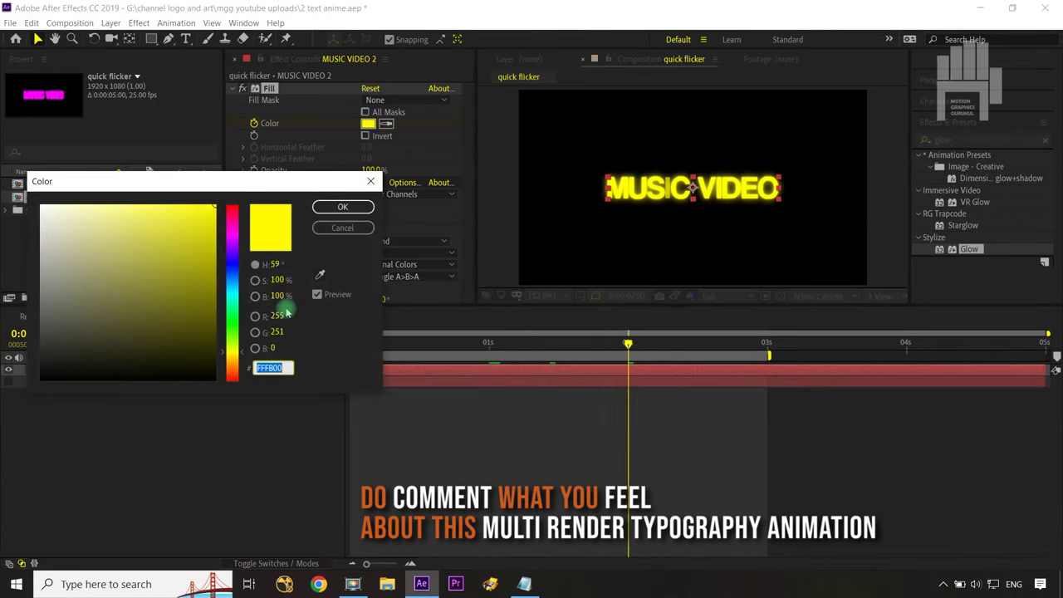
left_click(234, 235)
left_click(324, 208)
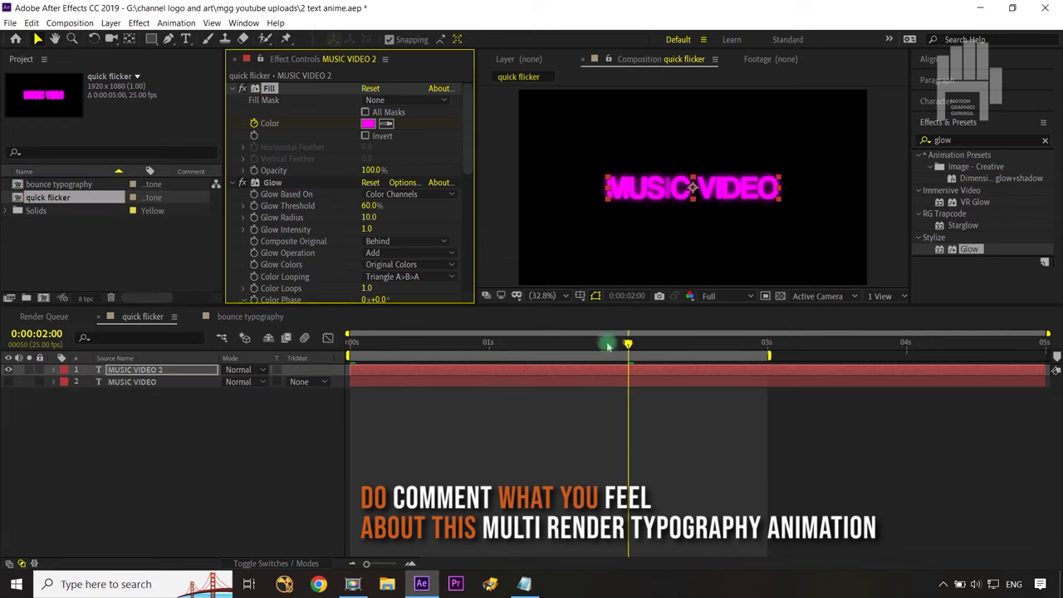
left_click_drag(628, 344, 758, 353)
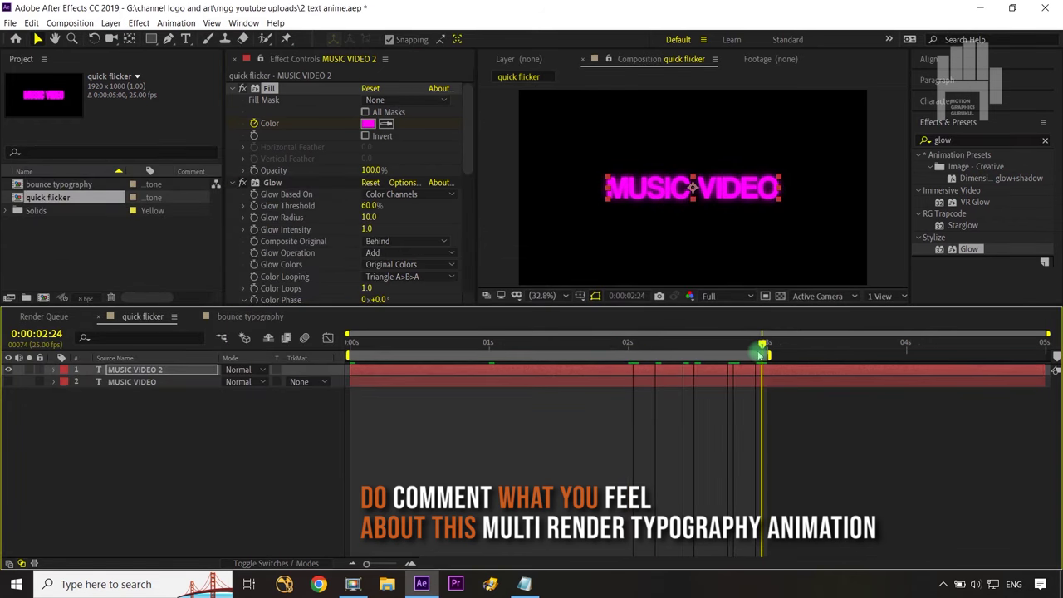
left_click(362, 132)
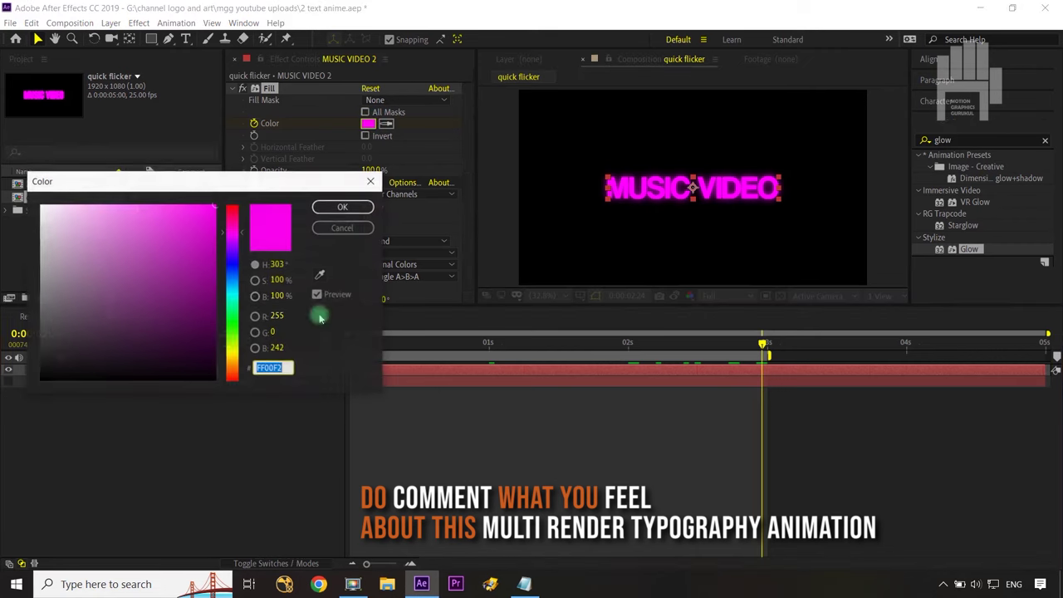
left_click(231, 331)
left_click(343, 207)
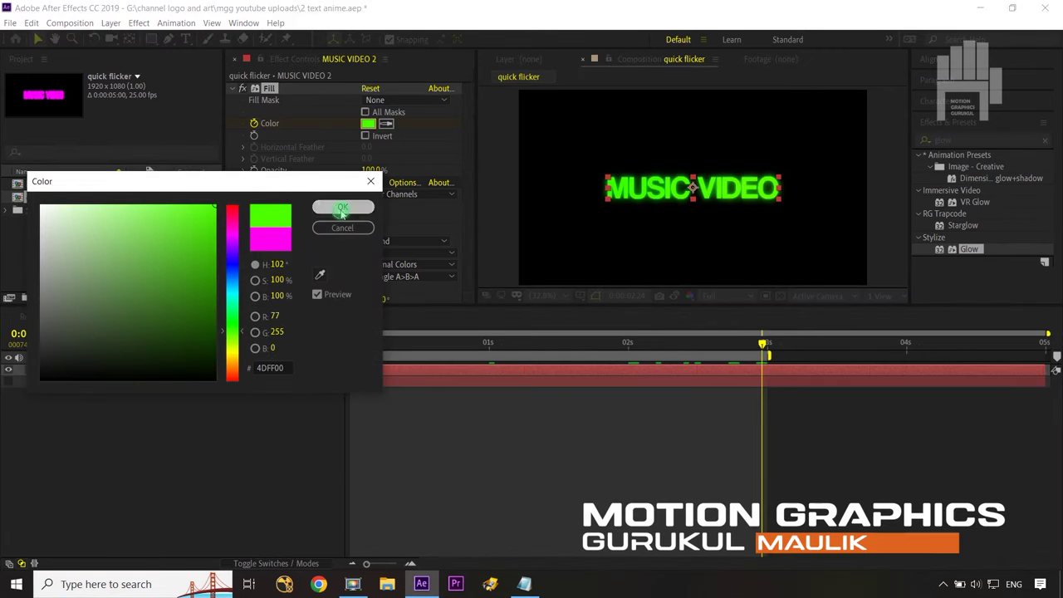
left_click_drag(764, 344, 333, 359)
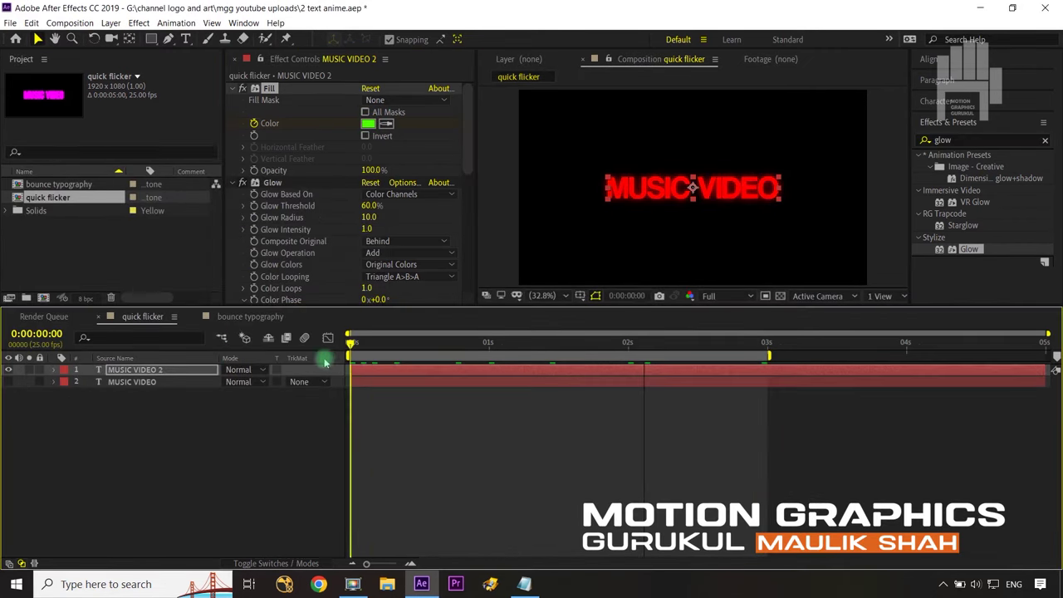
left_click(295, 415)
key("space")
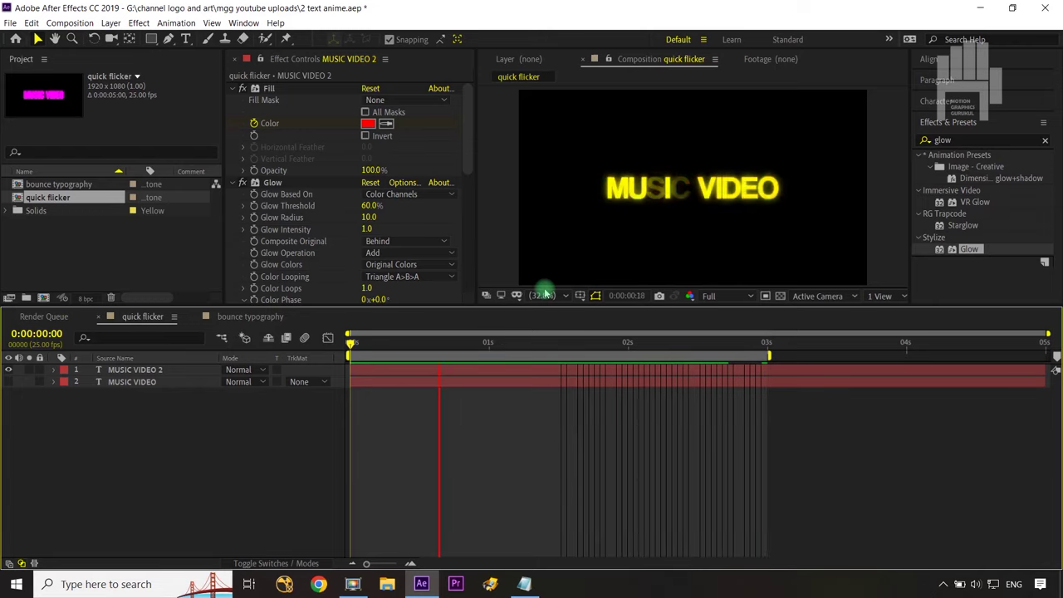
key("space")
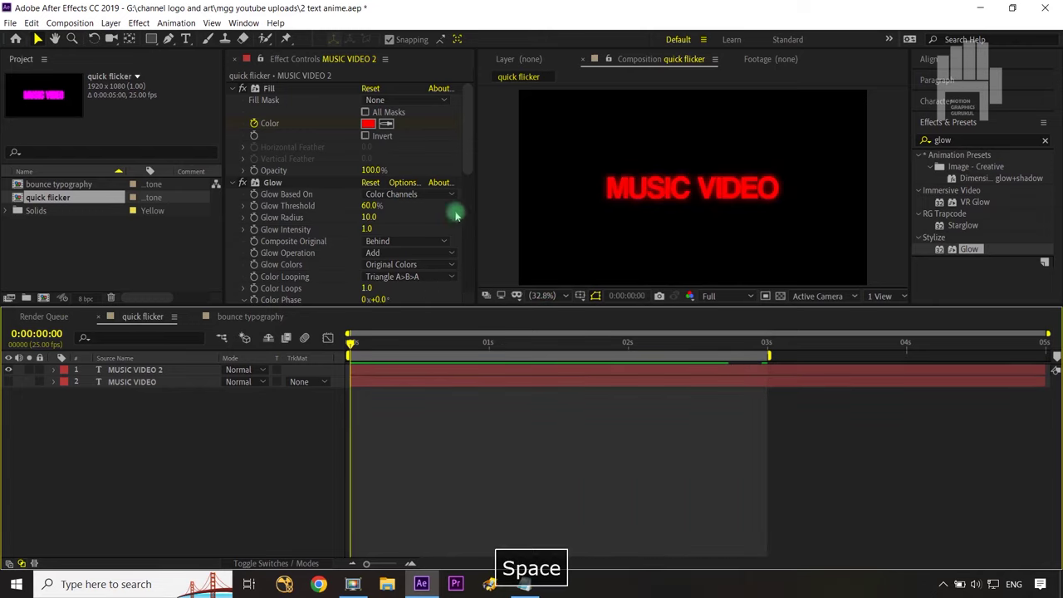
- Switch to the bounce typography comp and search Effects & Presets for 'flu'
left_click(262, 320)
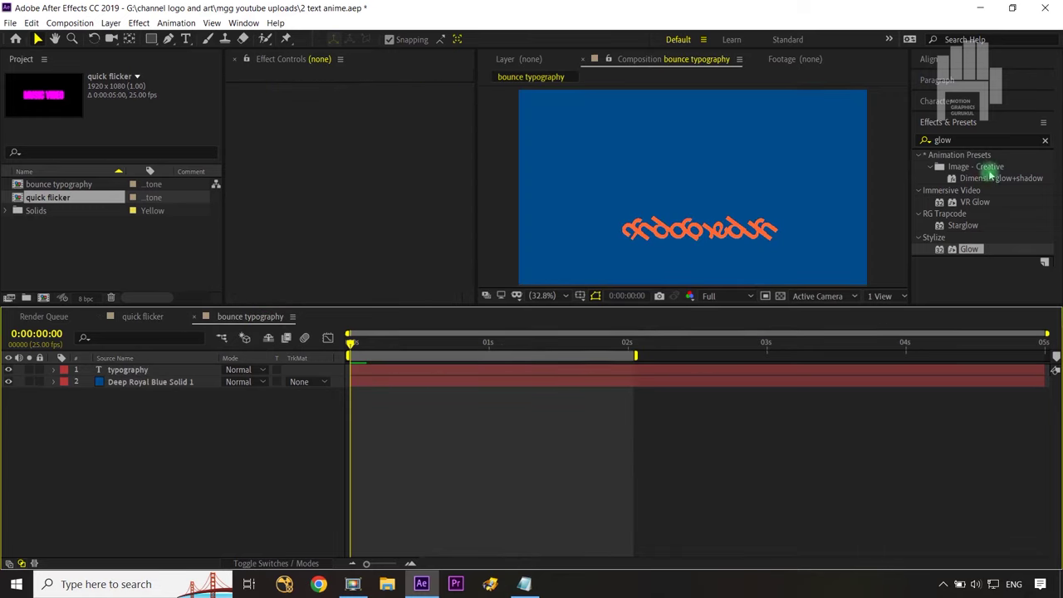
left_click(1046, 141)
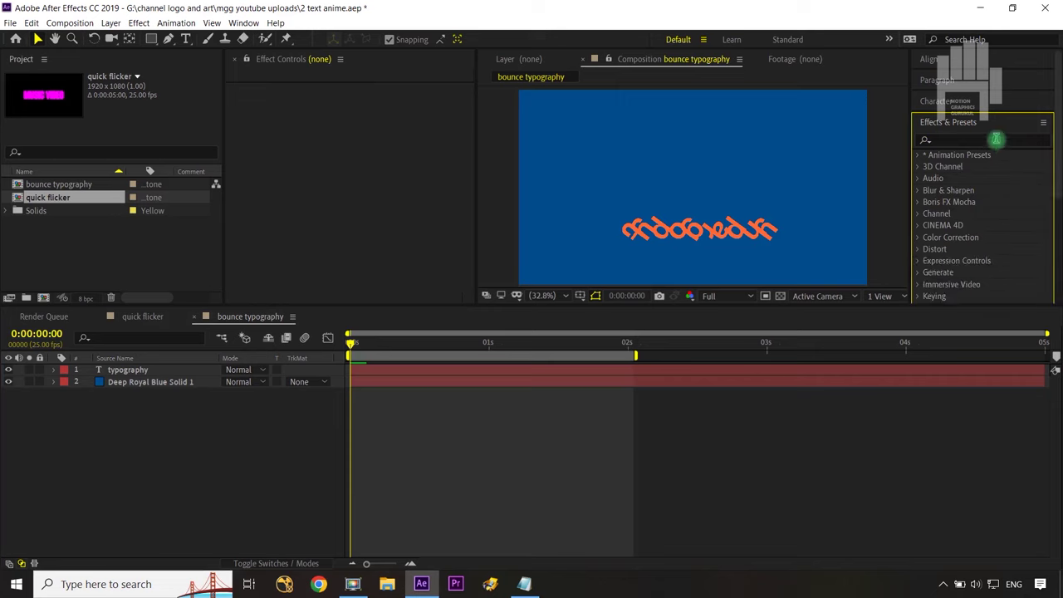
left_click(996, 140)
type("flu")
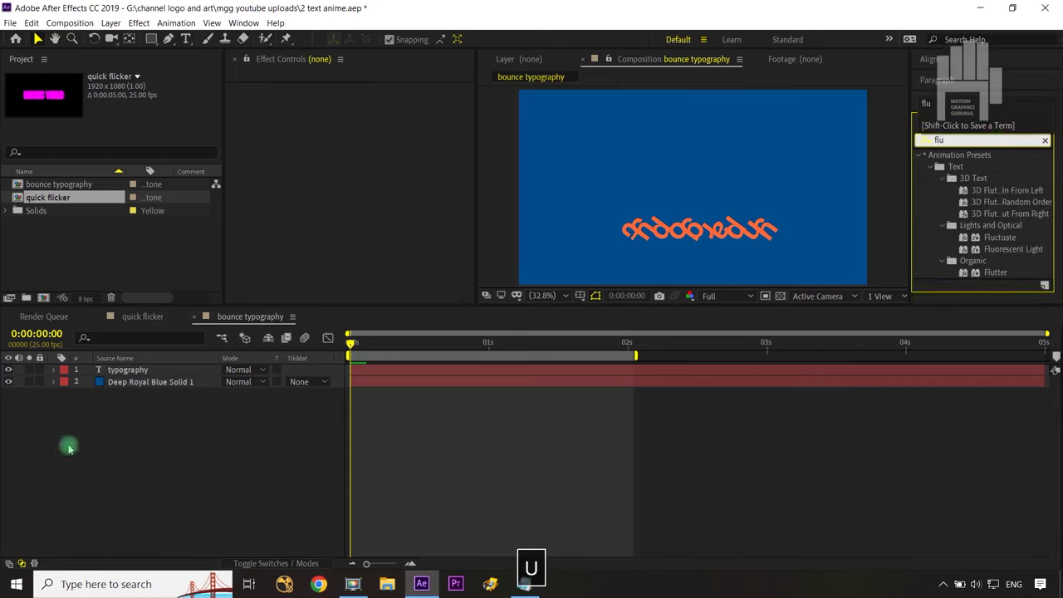
- Select the typography layer and tidy its animated properties revealed with U
left_click(59, 369)
key("u")
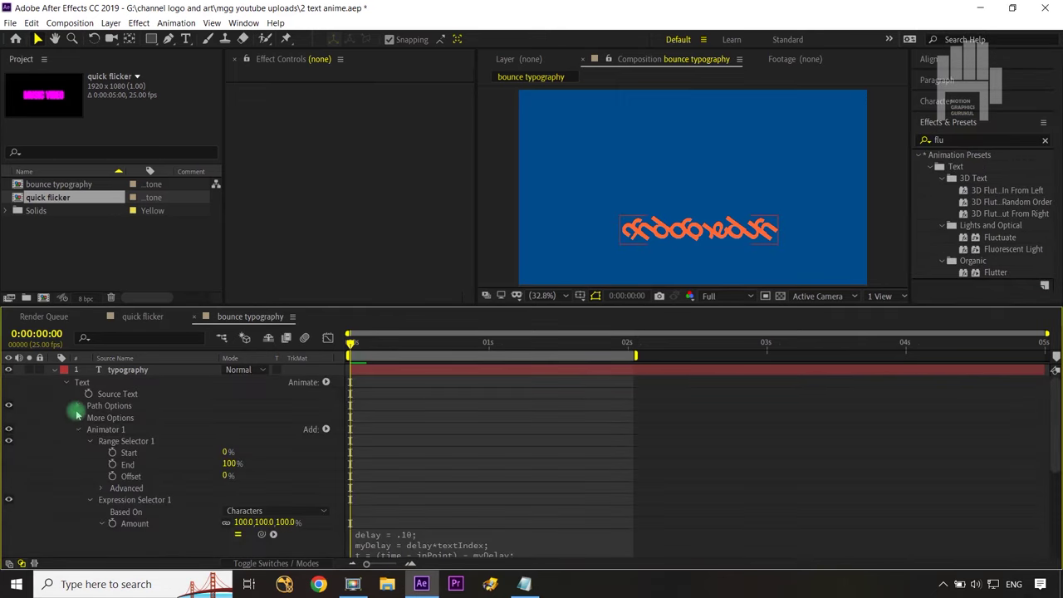
left_click(74, 431)
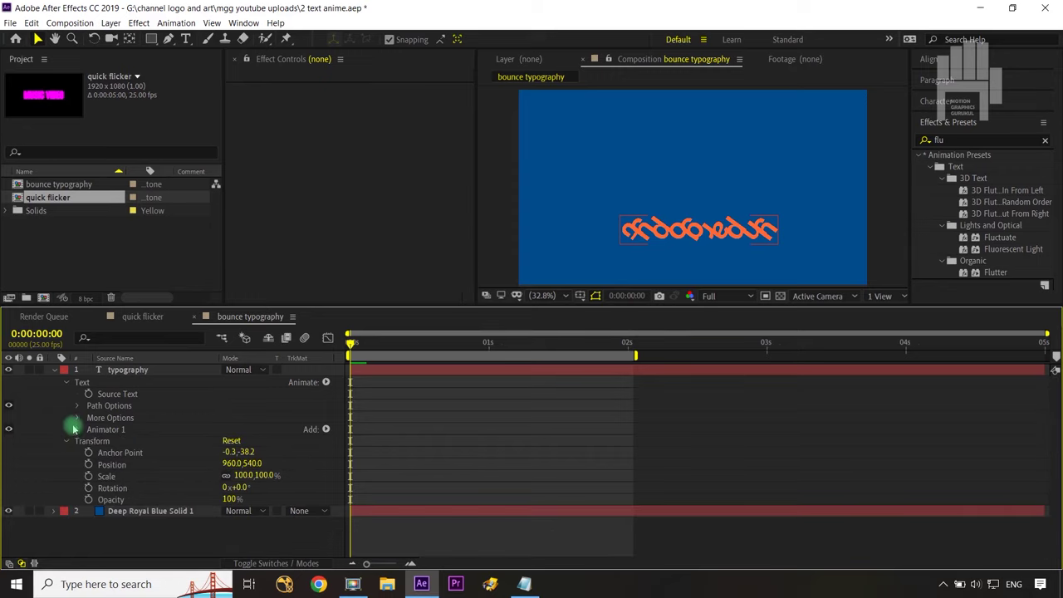
left_click(71, 441)
left_click(66, 383)
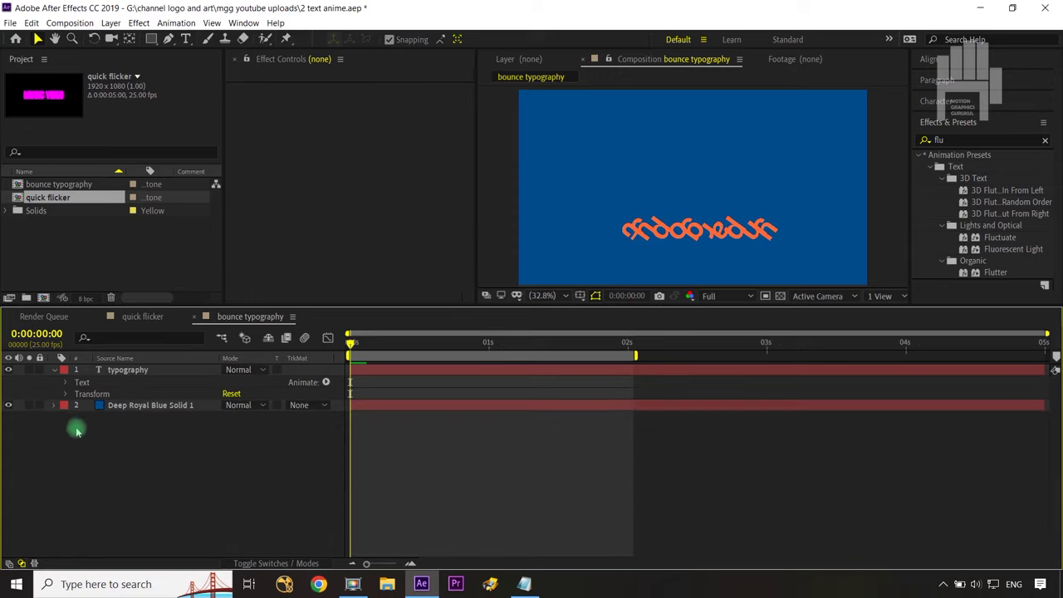
left_click(67, 383)
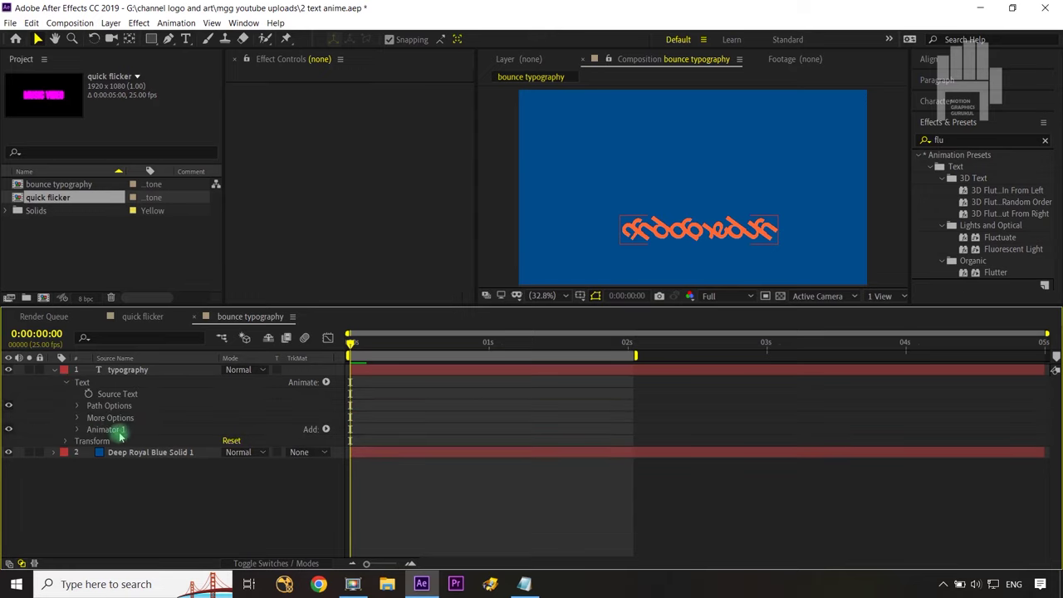
- Drag Fluorescent Light onto the typography layer's Text group and preview the result
left_click(113, 396)
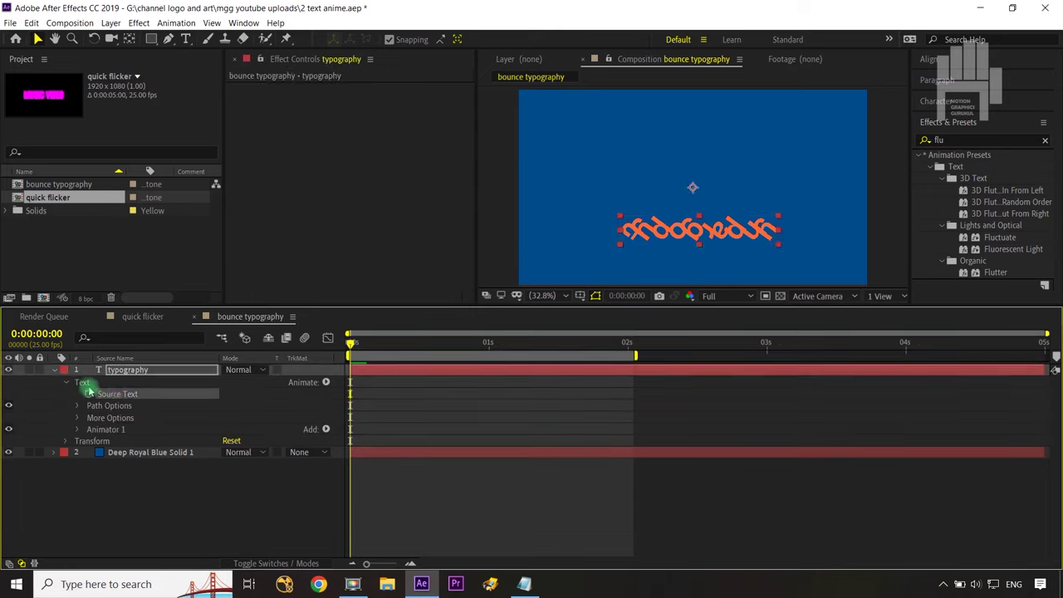
left_click(87, 384)
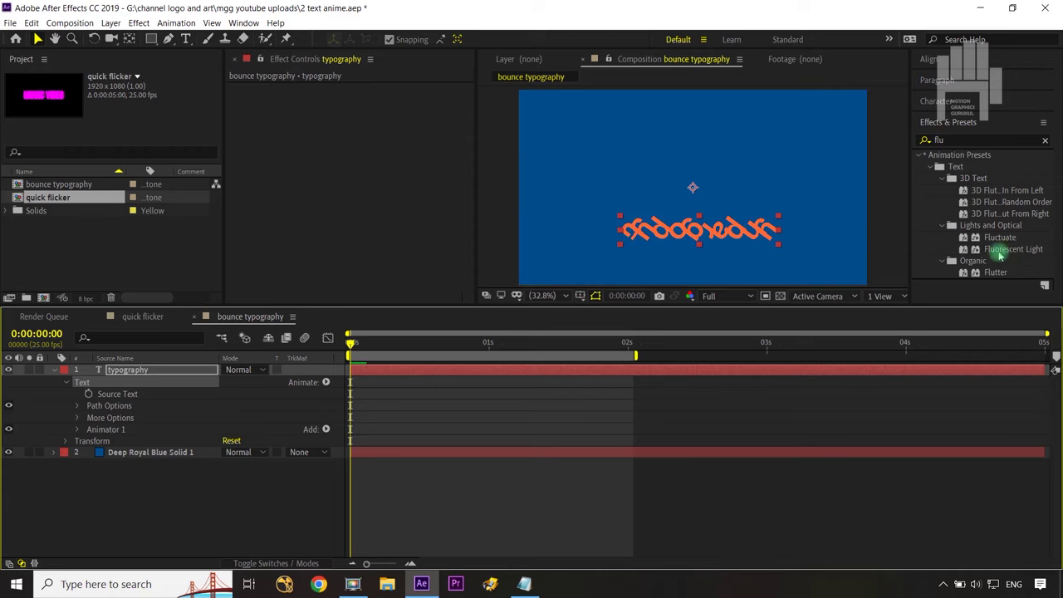
left_click_drag(1000, 251, 131, 376)
left_click(145, 494)
key("space")
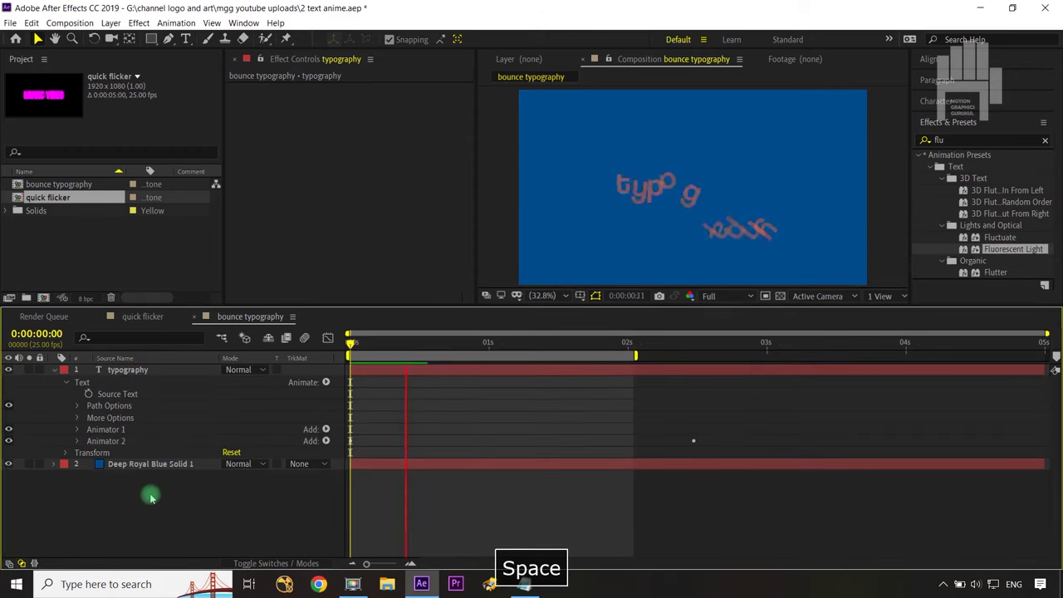